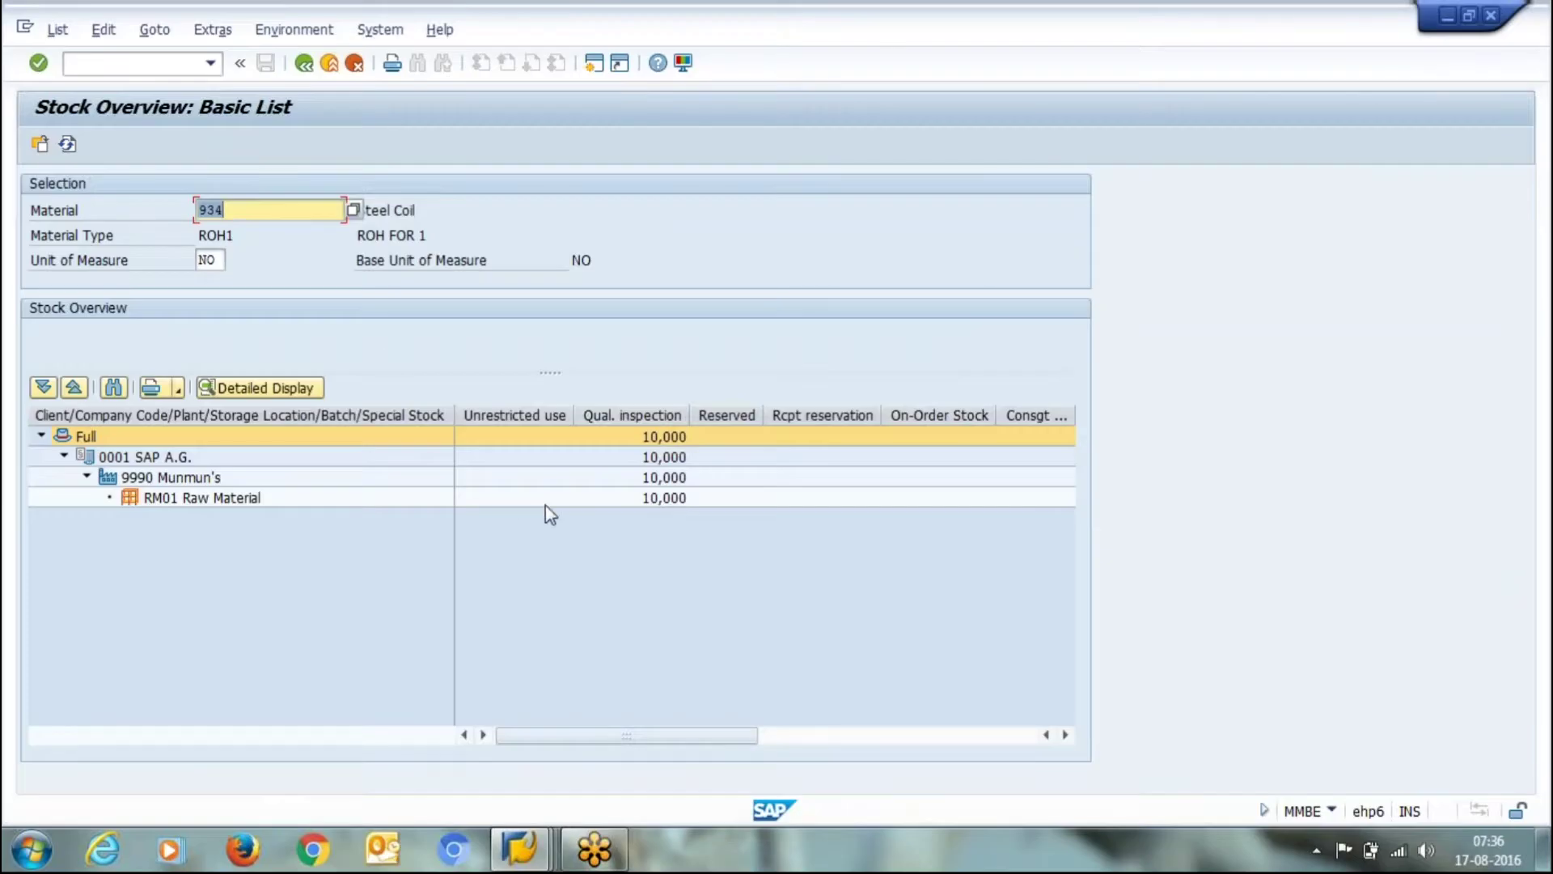
- Review material 934's stock at plant 9990, RM01 Raw Material, with 10,000 in quality inspection
{"action": "left_click", "coordinate": [258, 216]}
{"action": "left_click", "coordinate": [155, 479]}
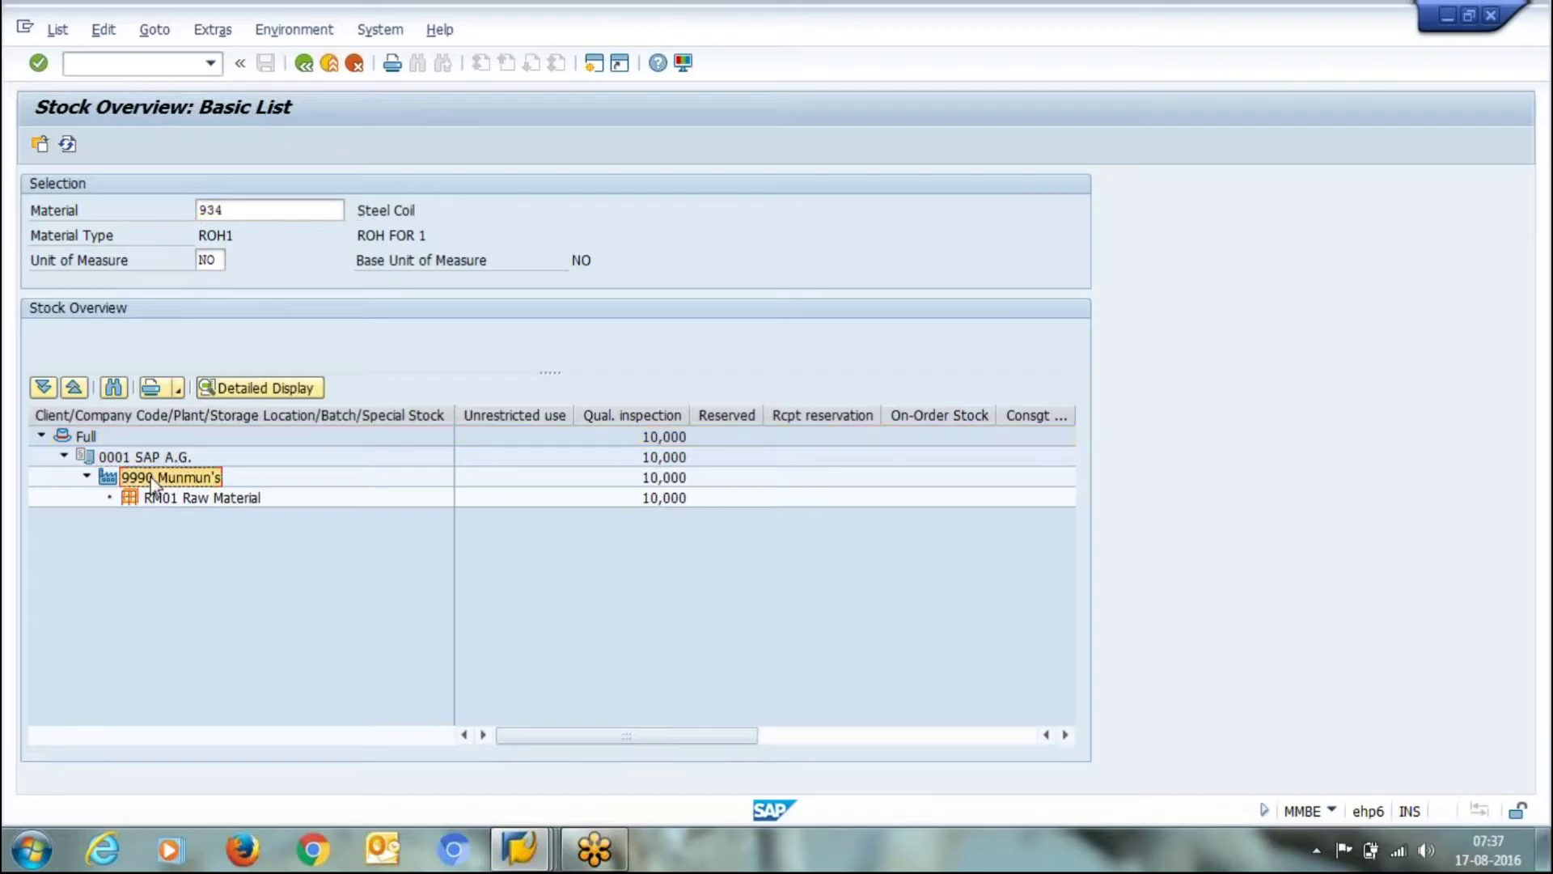
{"action": "left_click", "coordinate": [159, 501]}
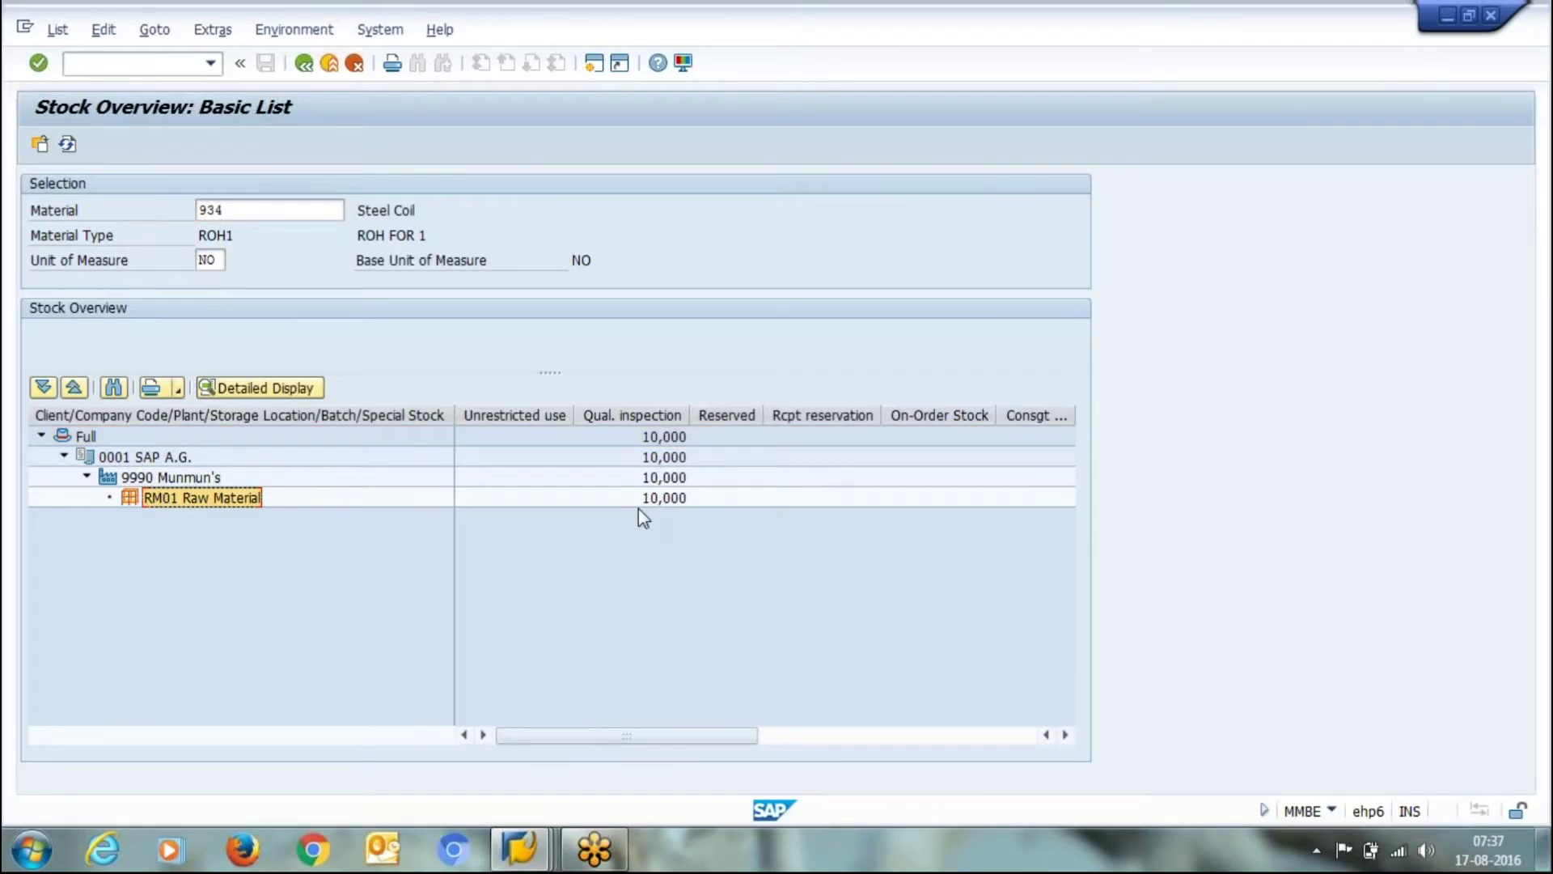
{"action": "left_click", "coordinate": [666, 501]}
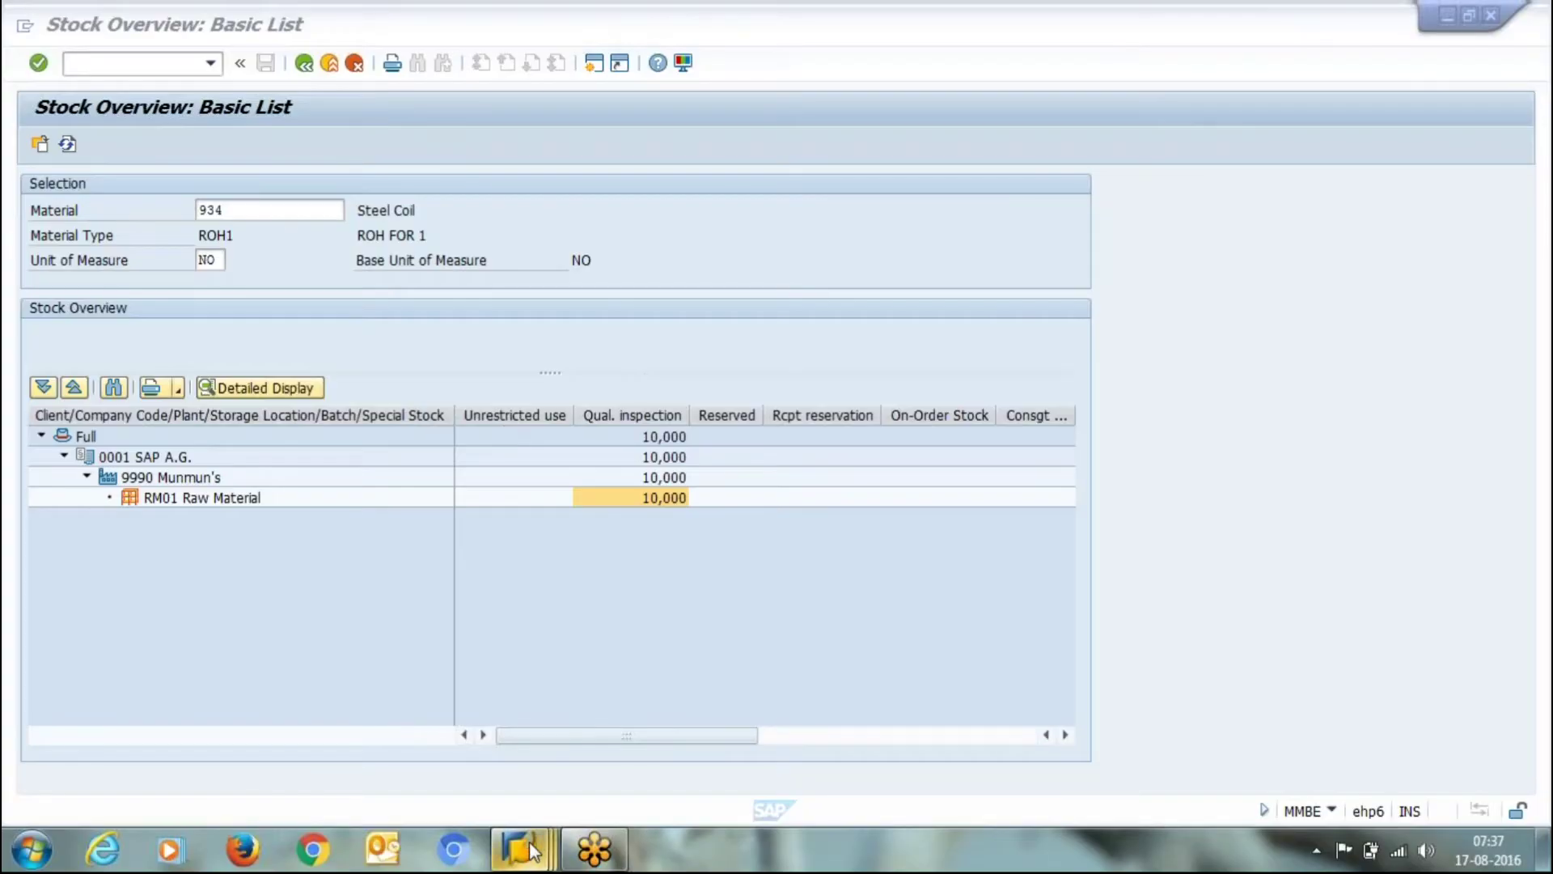
- Switch to the SAP window and start transaction QA32 via /n
{"action": "mouse_move", "coordinate": [526, 841]}
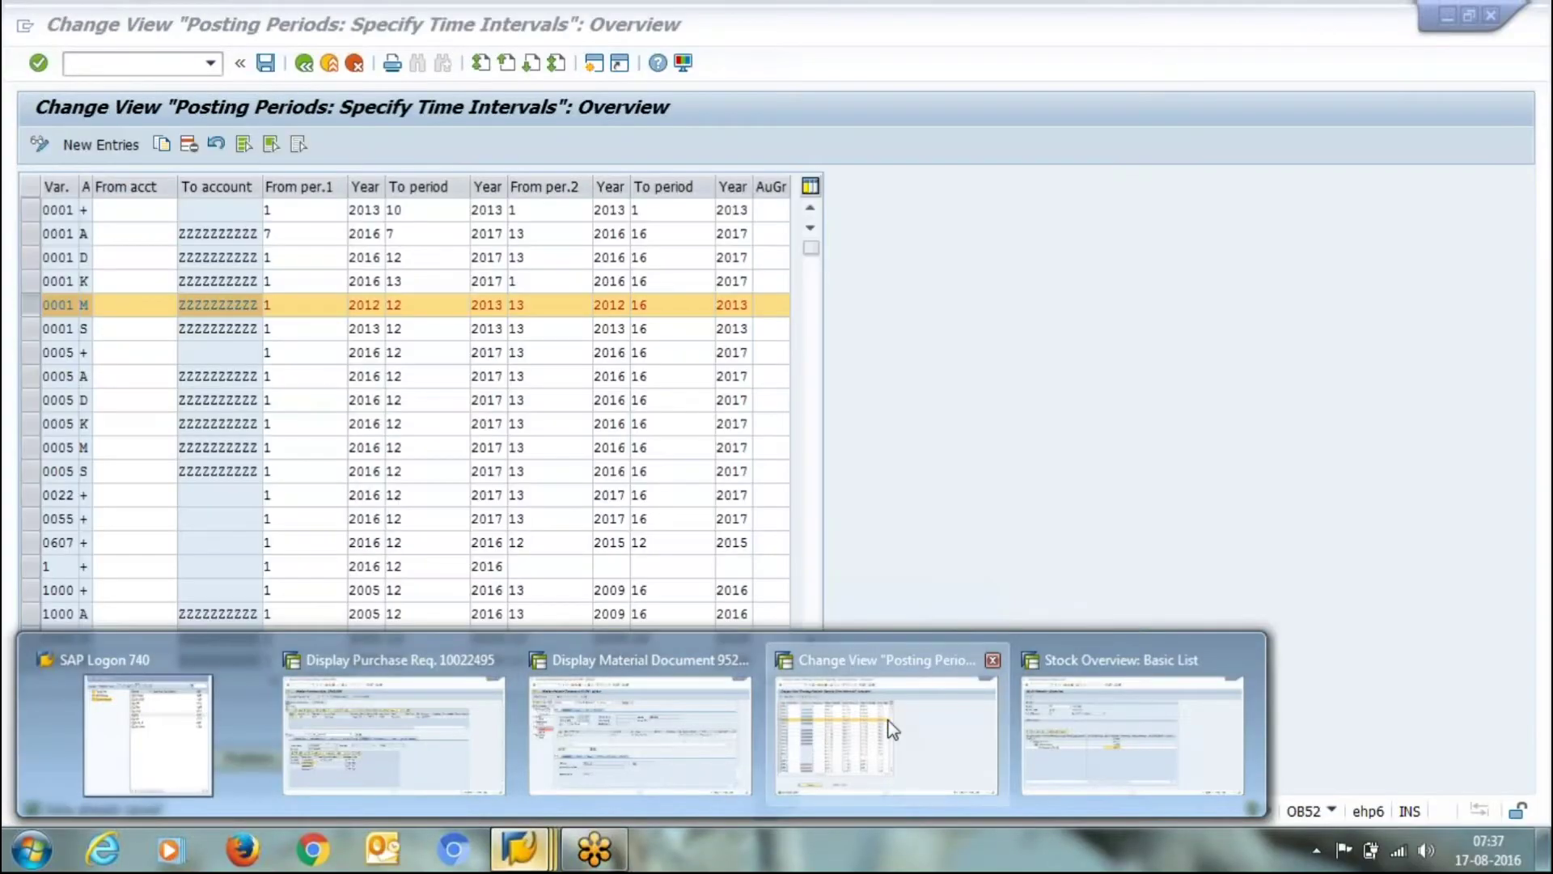
{"action": "left_click", "coordinate": [882, 724]}
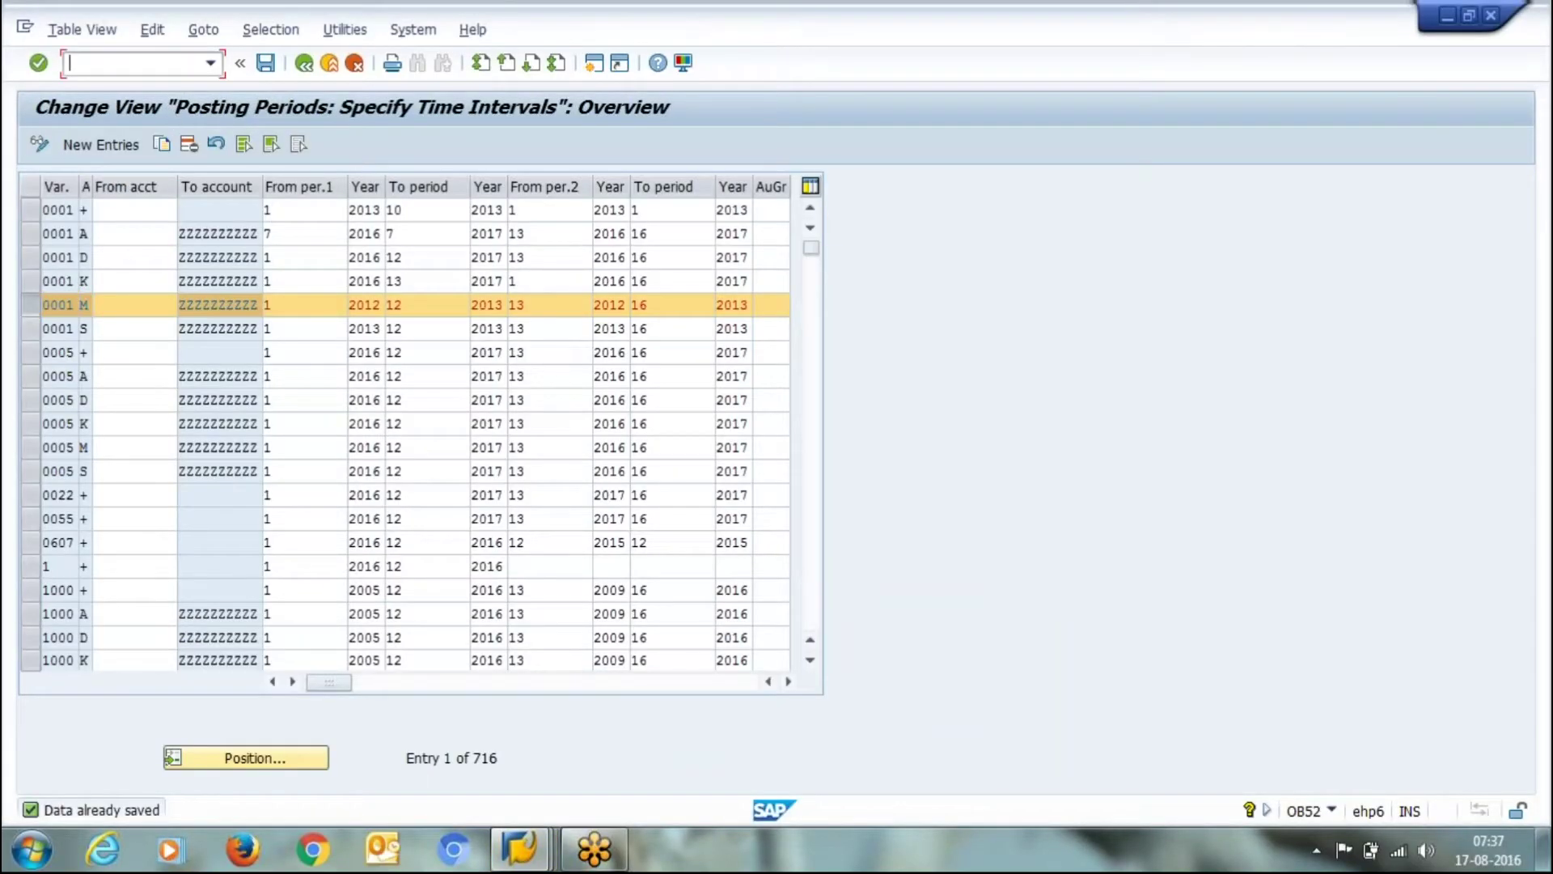
{"action": "type", "text": "/n"}
{"action": "key", "text": "Return"}
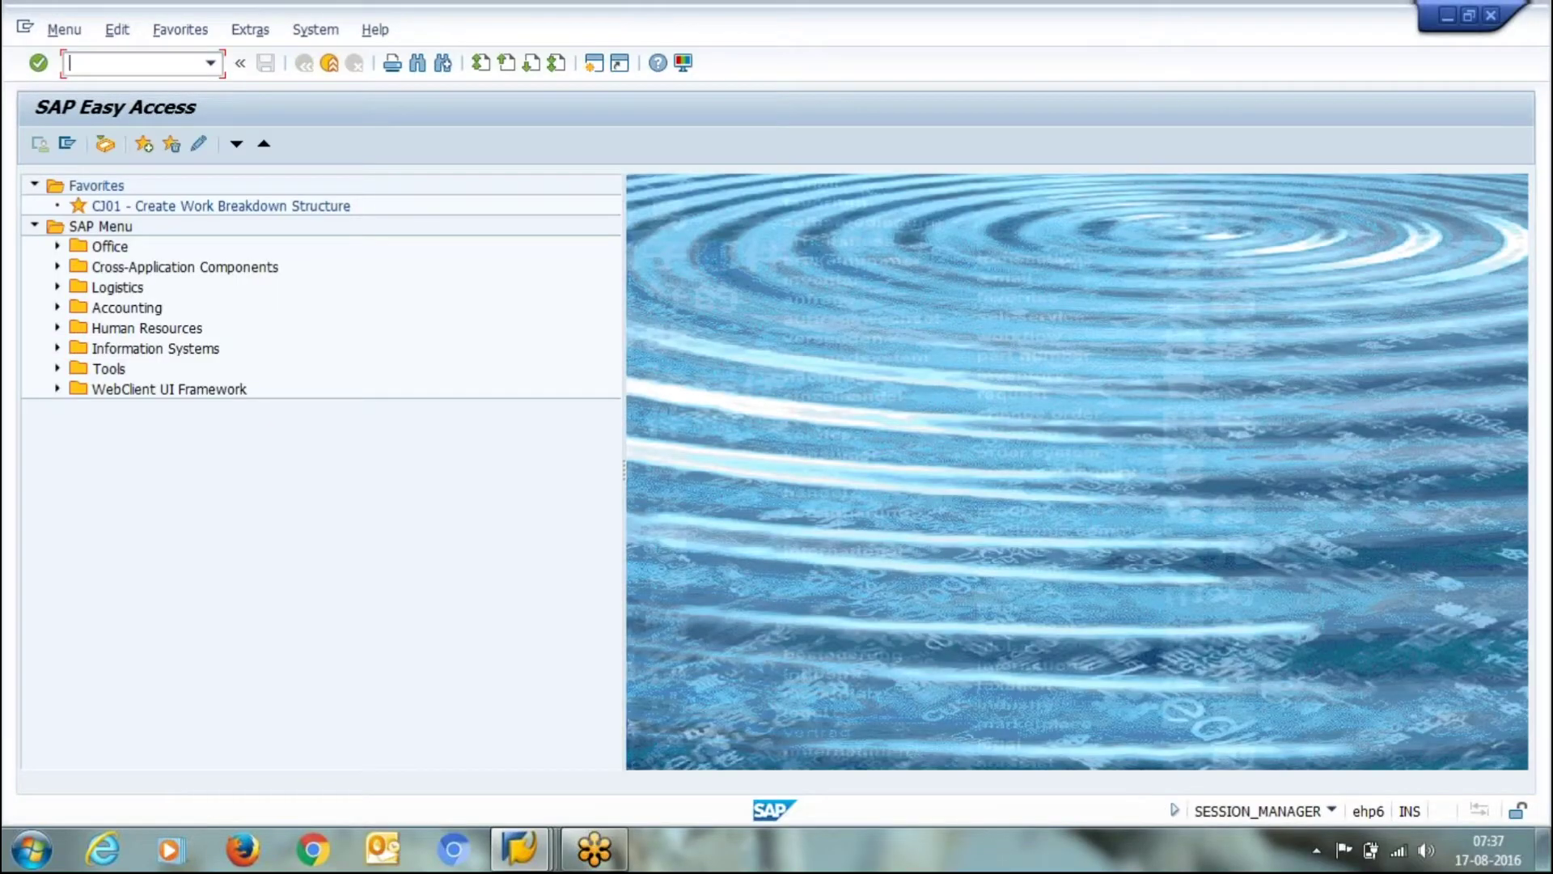
{"action": "type", "text": "qa32"}
{"action": "key", "text": "Return"}
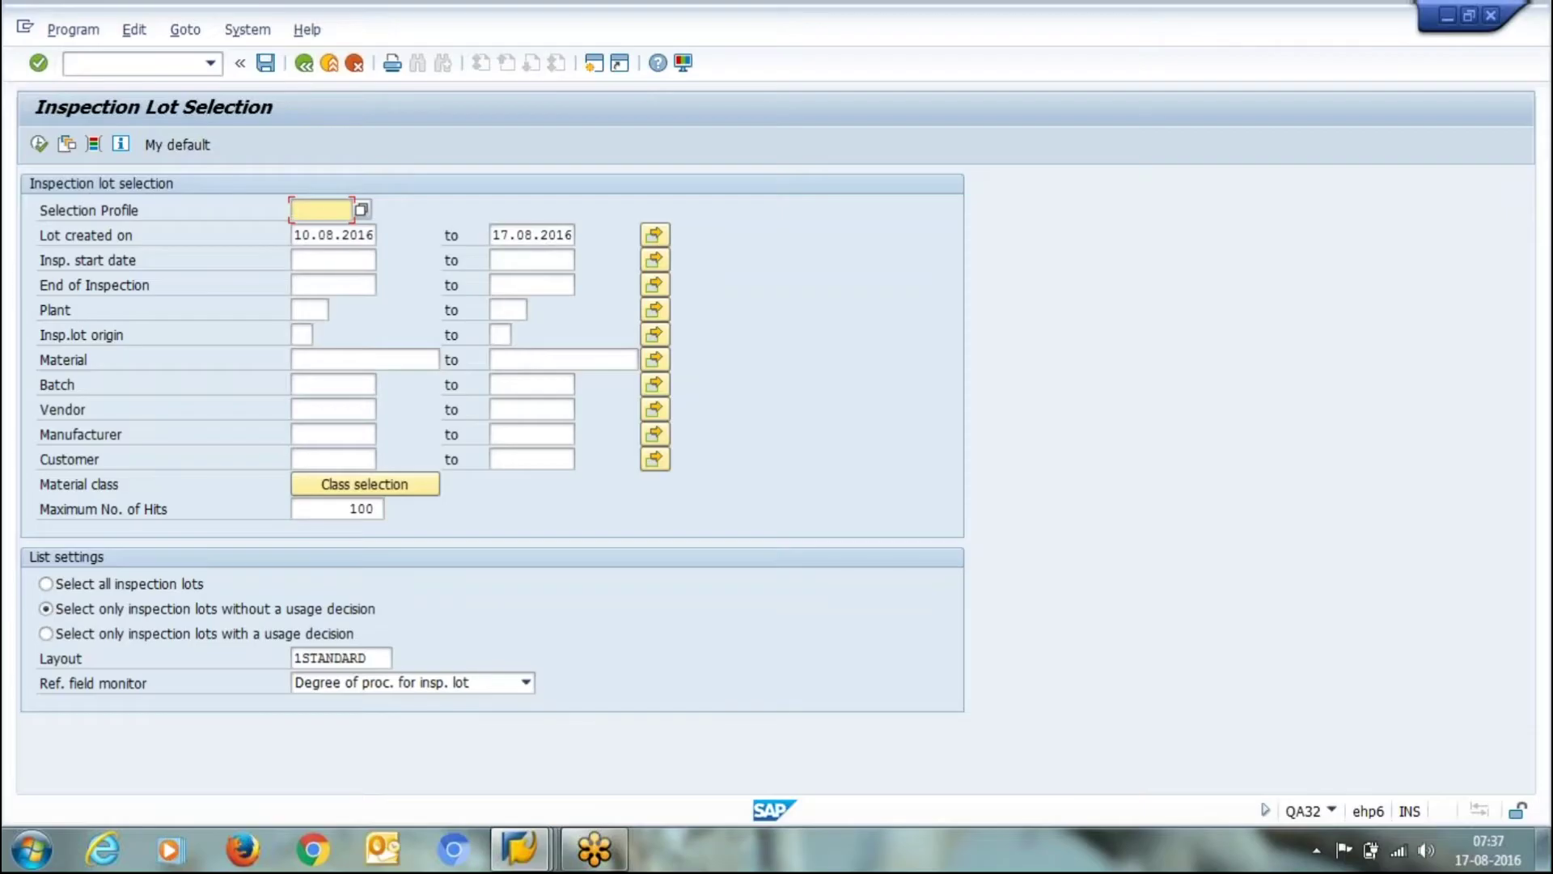
- Clear the lot creation from-date, enter plant 9990, select all inspection lots, and execute
{"action": "left_click", "coordinate": [334, 234]}
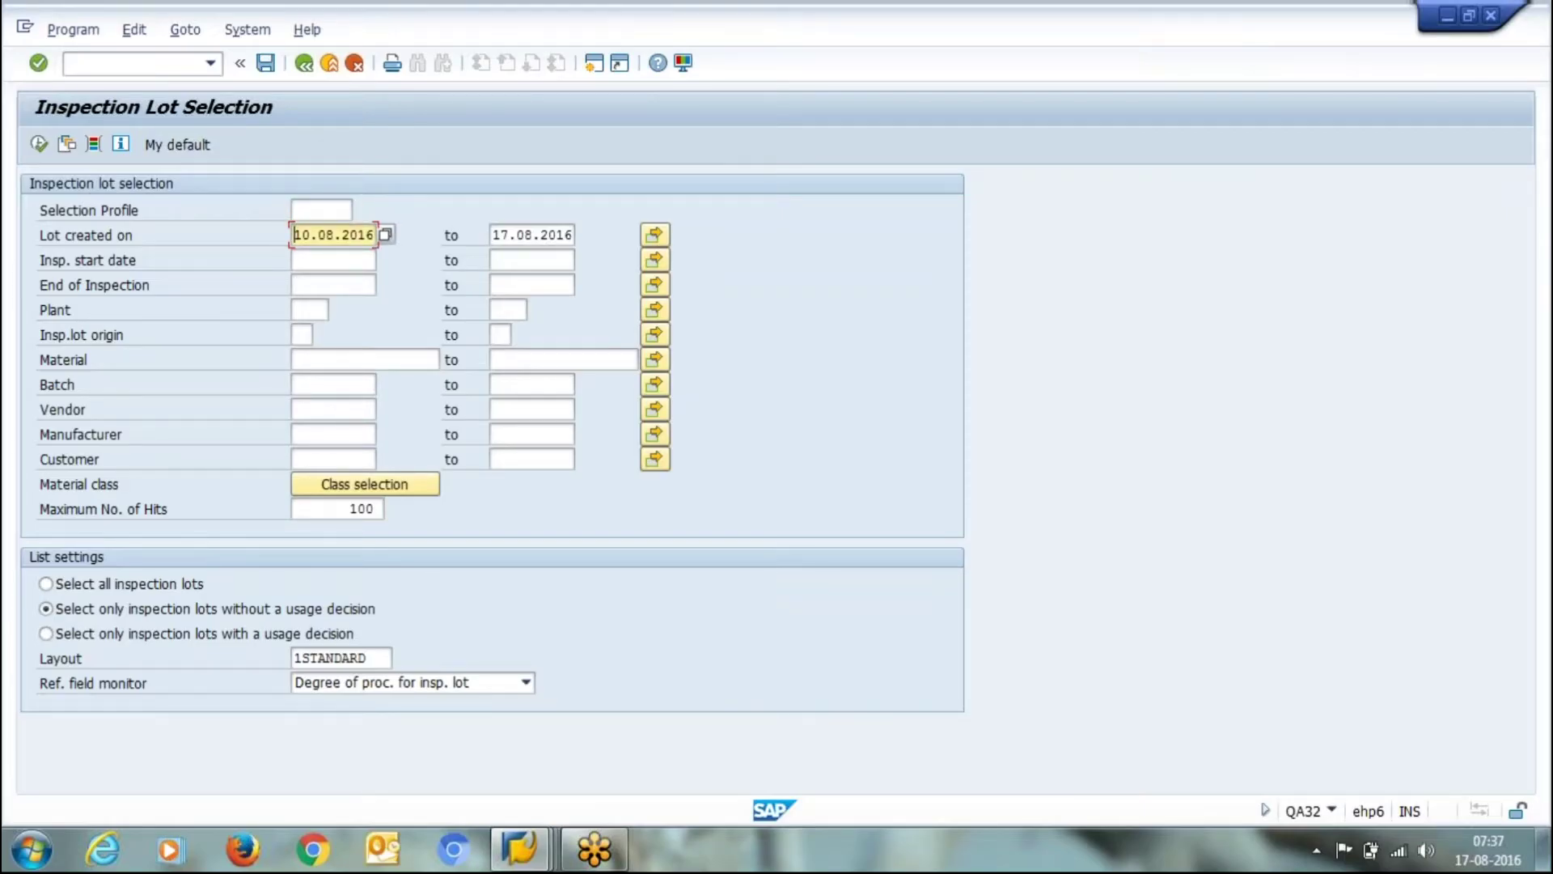
{"action": "key", "text": "Delete"}
{"action": "key", "text": "Delete"}
{"action": "key", "text": "Delete"}
{"action": "key", "text": "Delete"}
{"action": "key", "text": "Delete"}
{"action": "key", "text": "Delete"}
{"action": "key", "text": "Delete"}
{"action": "key", "text": "Delete"}
{"action": "key", "text": "Delete"}
{"action": "key", "text": "Delete"}
{"action": "key", "text": "Down"}
{"action": "key", "text": "Down"}
{"action": "key", "text": "Down"}
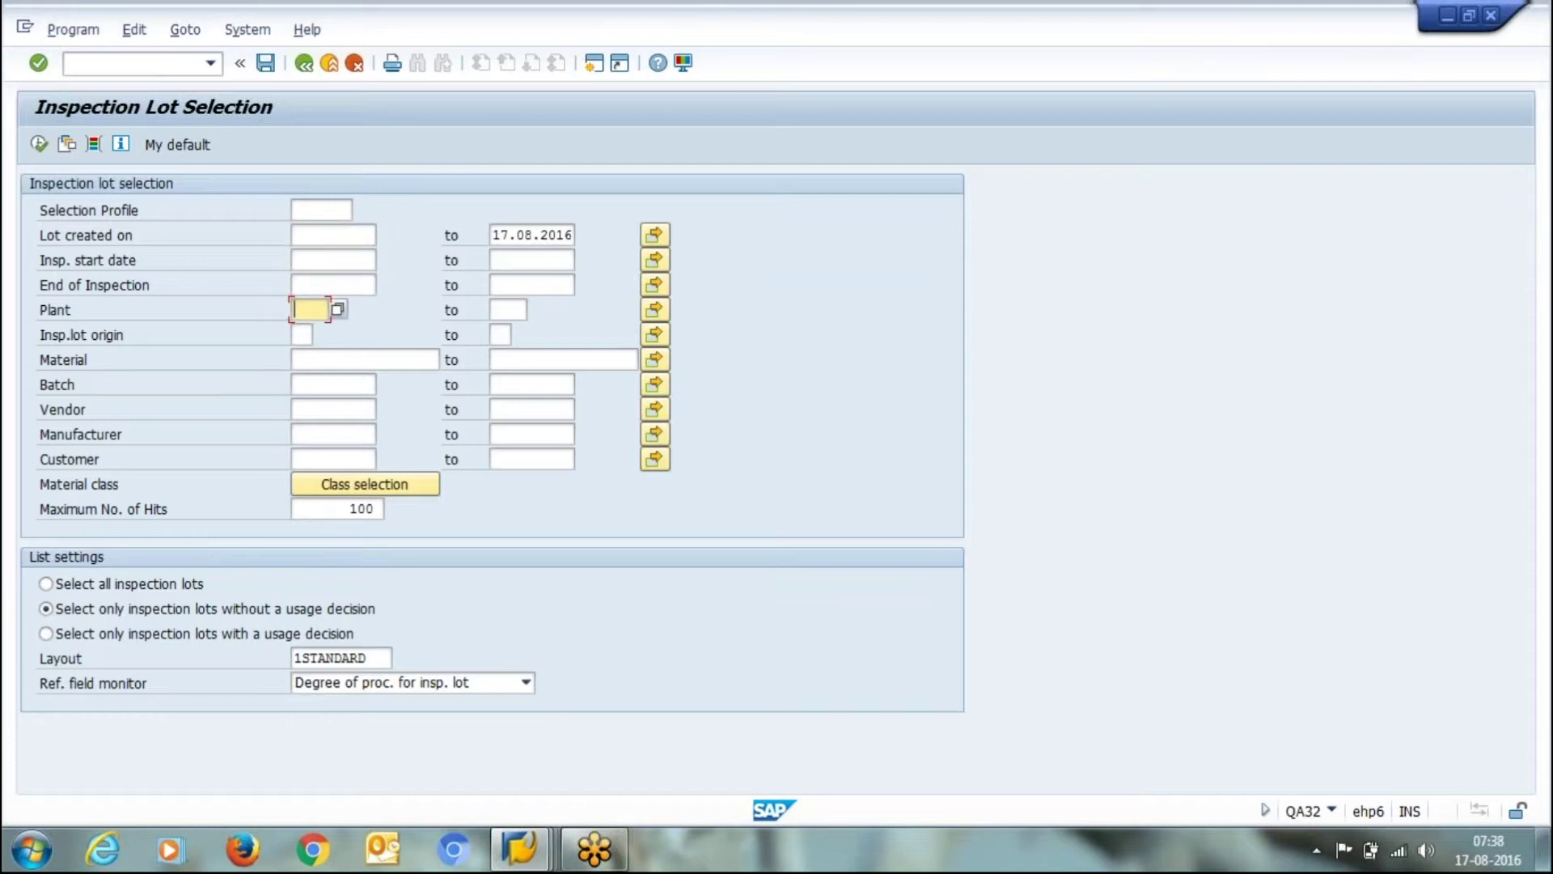
{"action": "type", "text": "9990"}
{"action": "left_click", "coordinate": [100, 584]}
{"action": "left_click", "coordinate": [118, 611]}
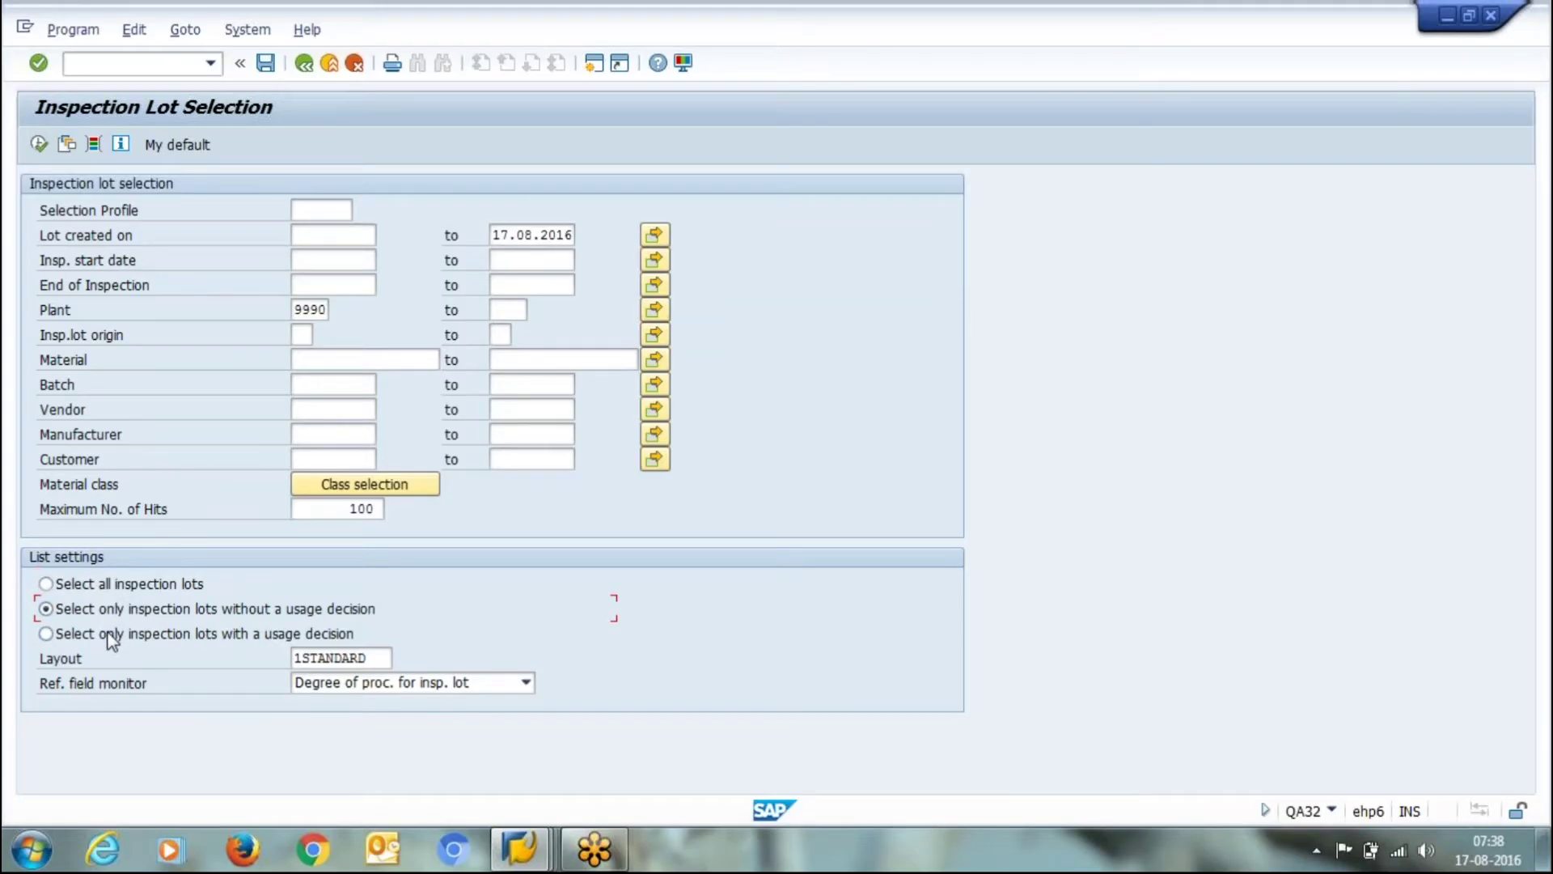
{"action": "left_click", "coordinate": [112, 638]}
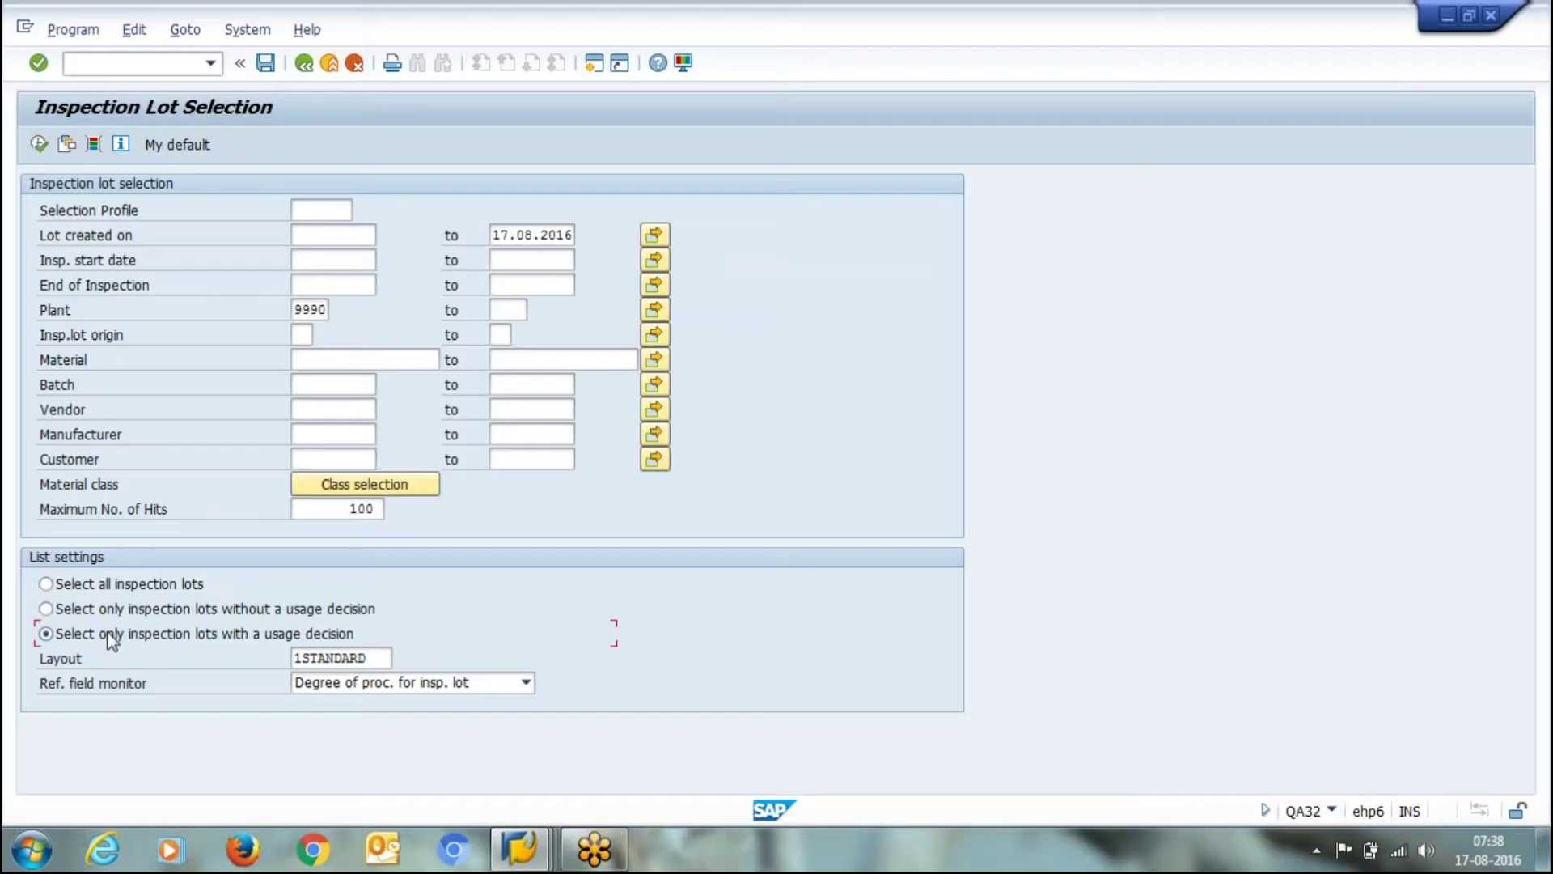
{"action": "left_click", "coordinate": [107, 589]}
{"action": "left_click", "coordinate": [38, 145]}
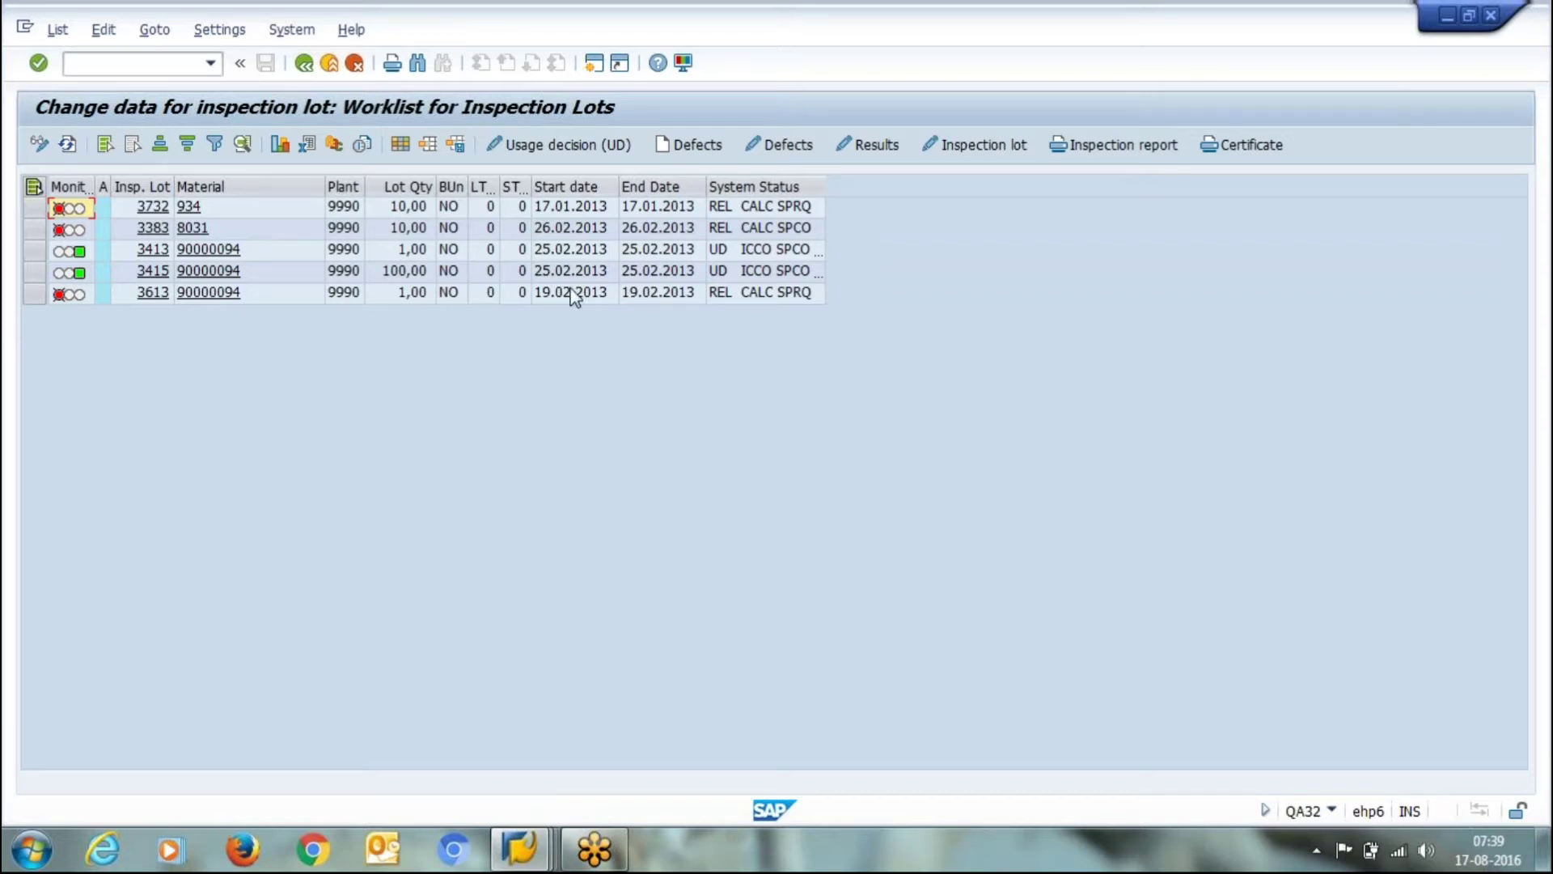
- Check the System Status column, where lot 3732 shows REL CALC SPRQ
{"action": "left_click", "coordinate": [736, 187]}
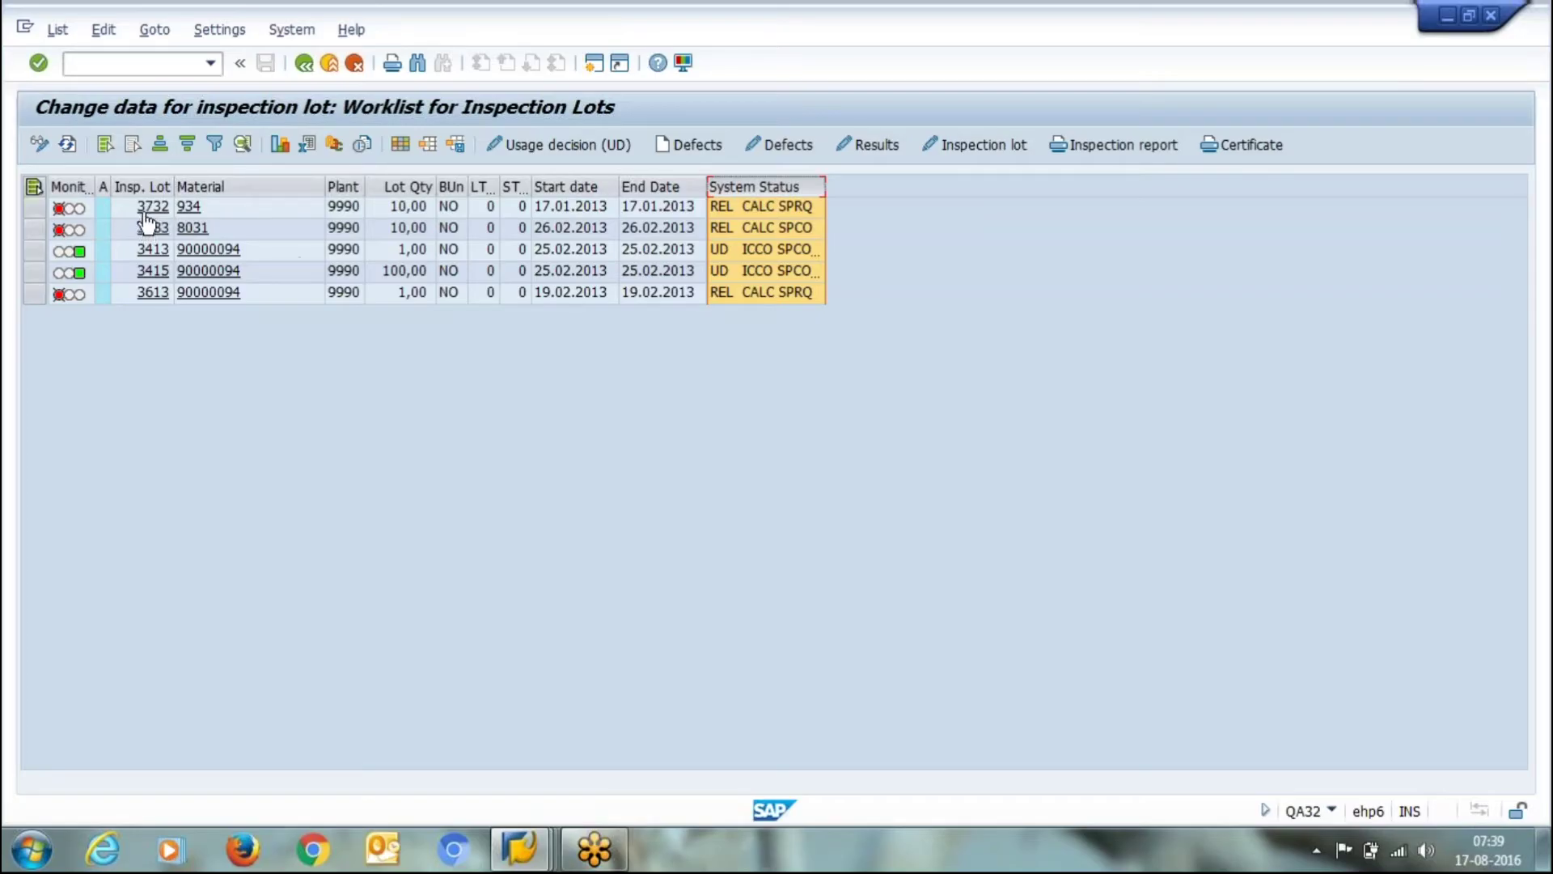
{"action": "left_click", "coordinate": [773, 211]}
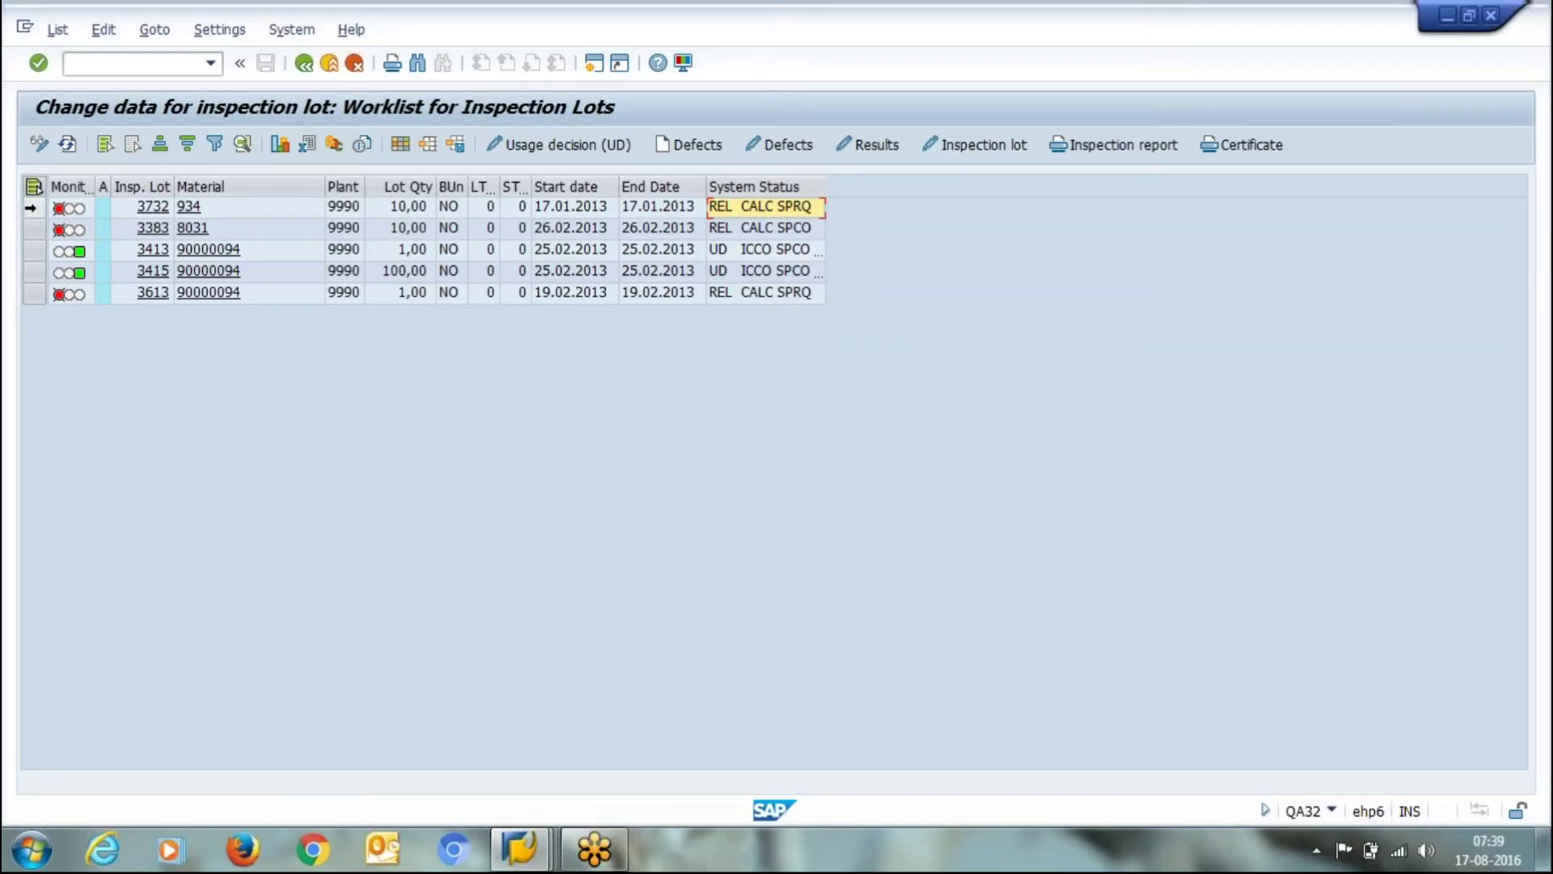
- Select lot 3732 in the worklist and start recording its usage decision
{"action": "left_click", "coordinate": [30, 208]}
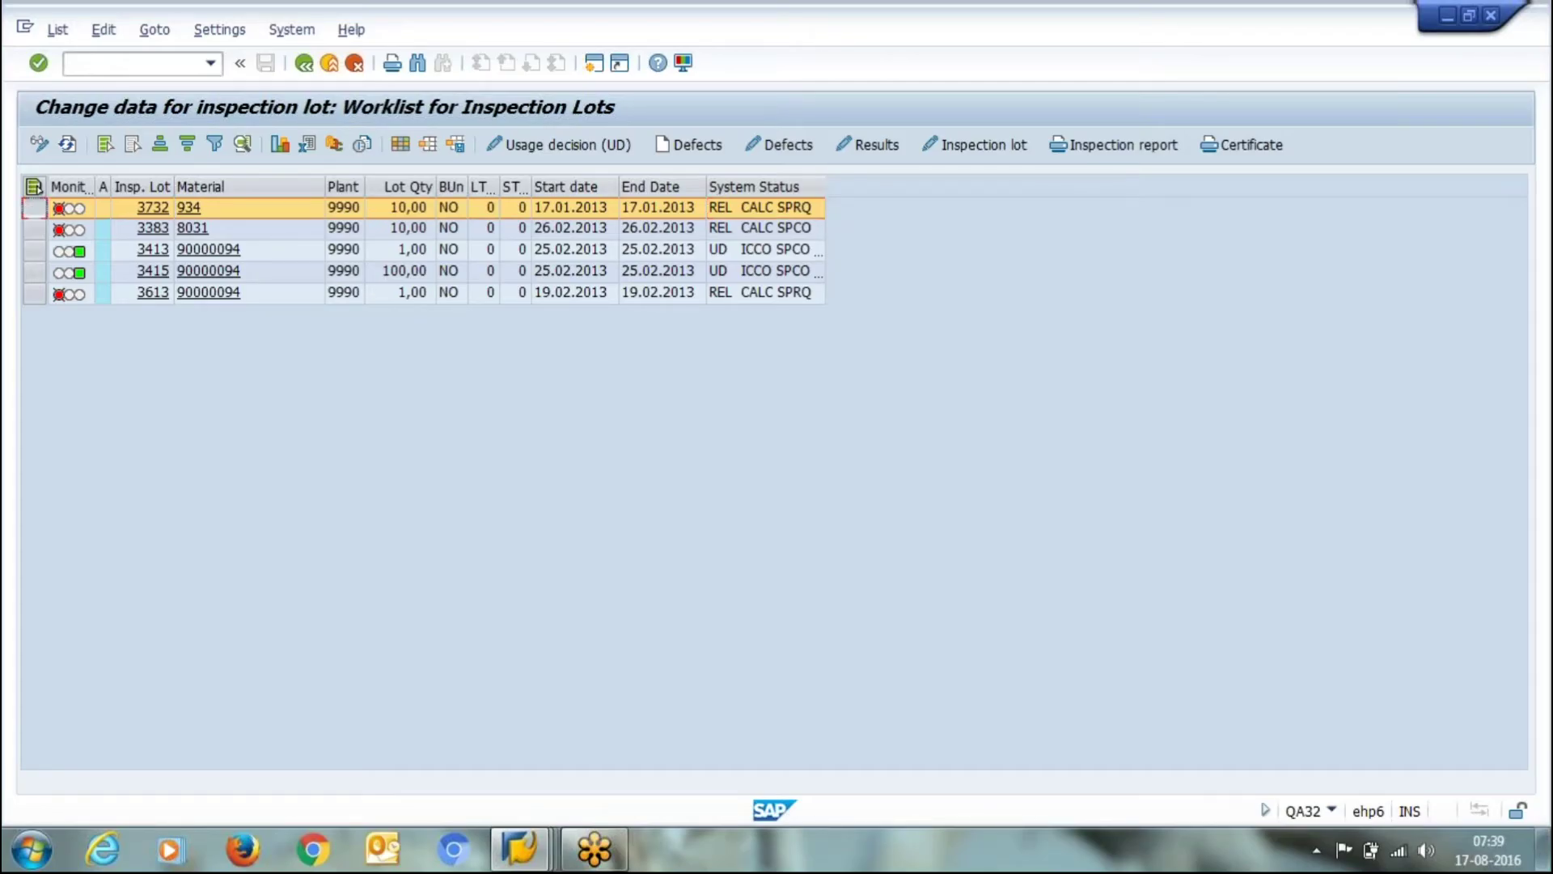
{"action": "left_click", "coordinate": [536, 147]}
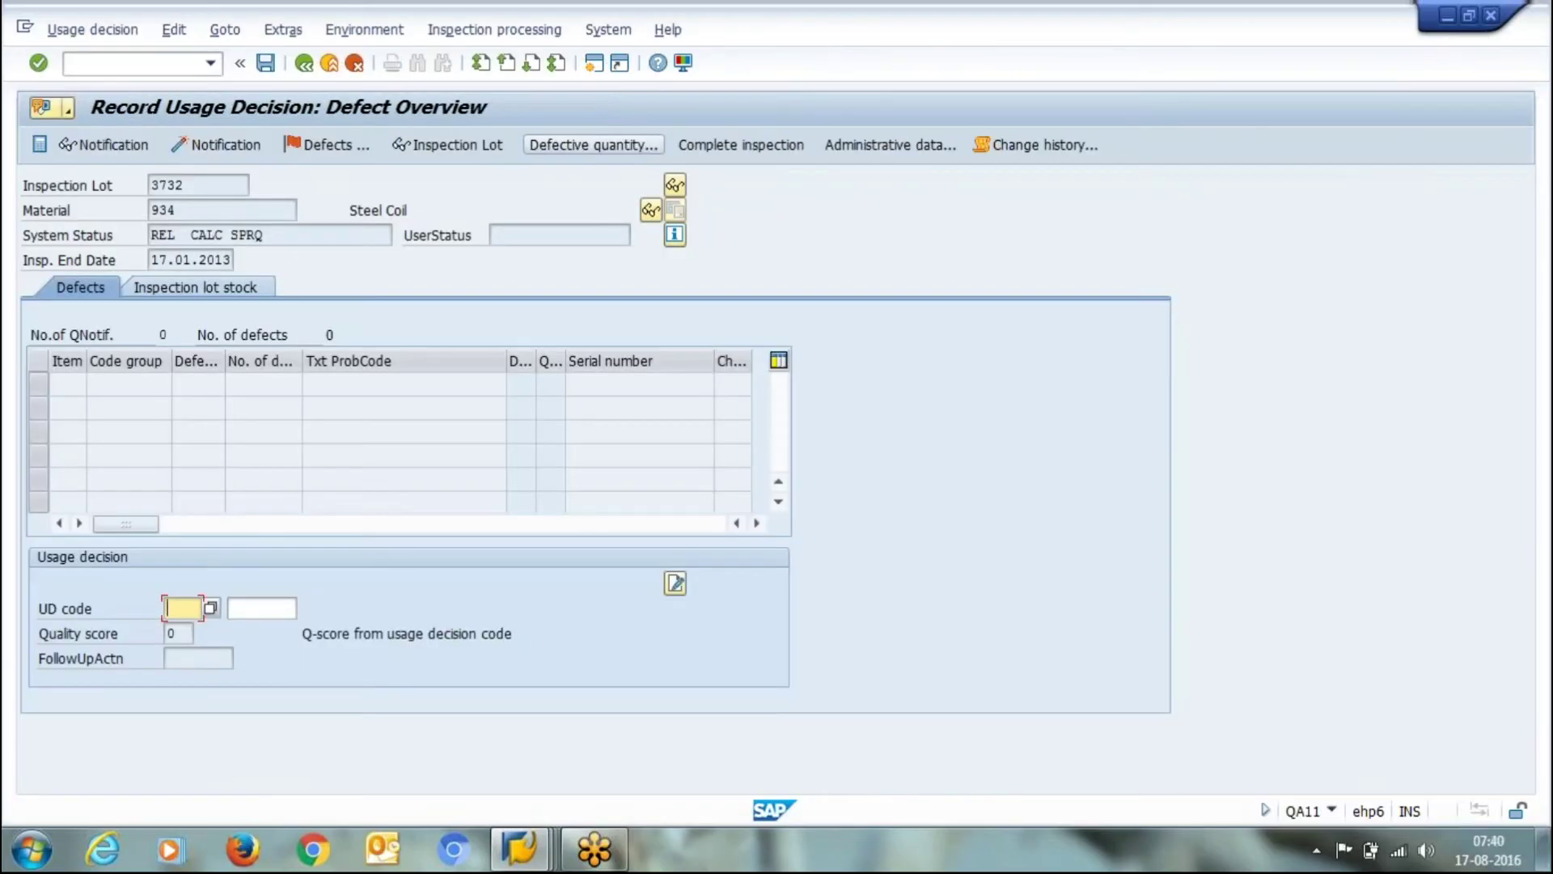
- Choose usage decision code A (Accept) from the goods receipt codes, confirm it, and continue to the lot stock
{"action": "left_click", "coordinate": [209, 605]}
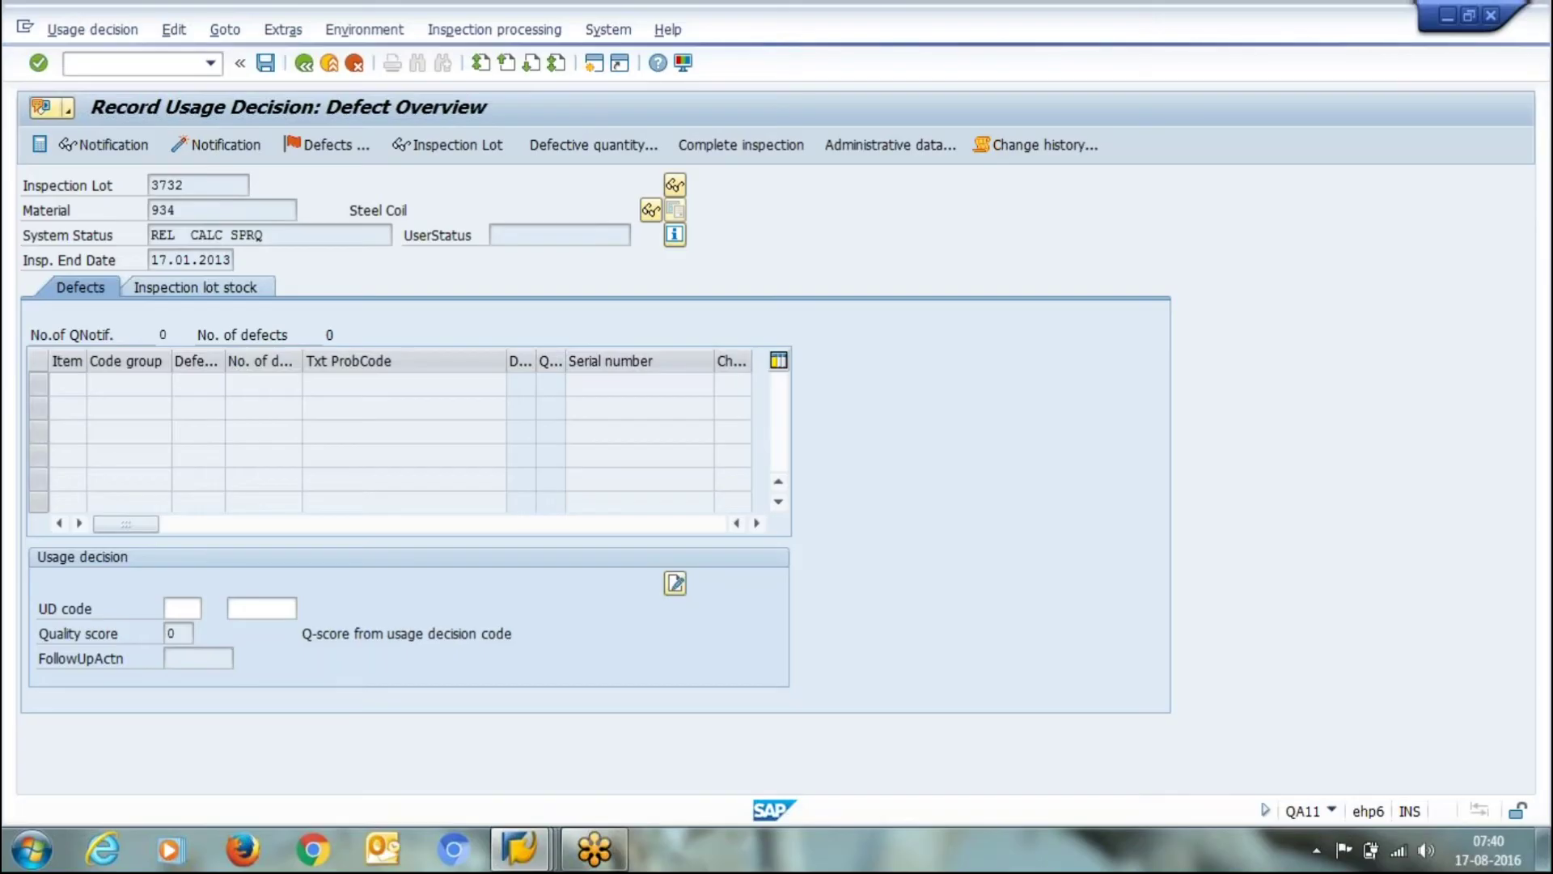
{"action": "key", "text": "F4"}
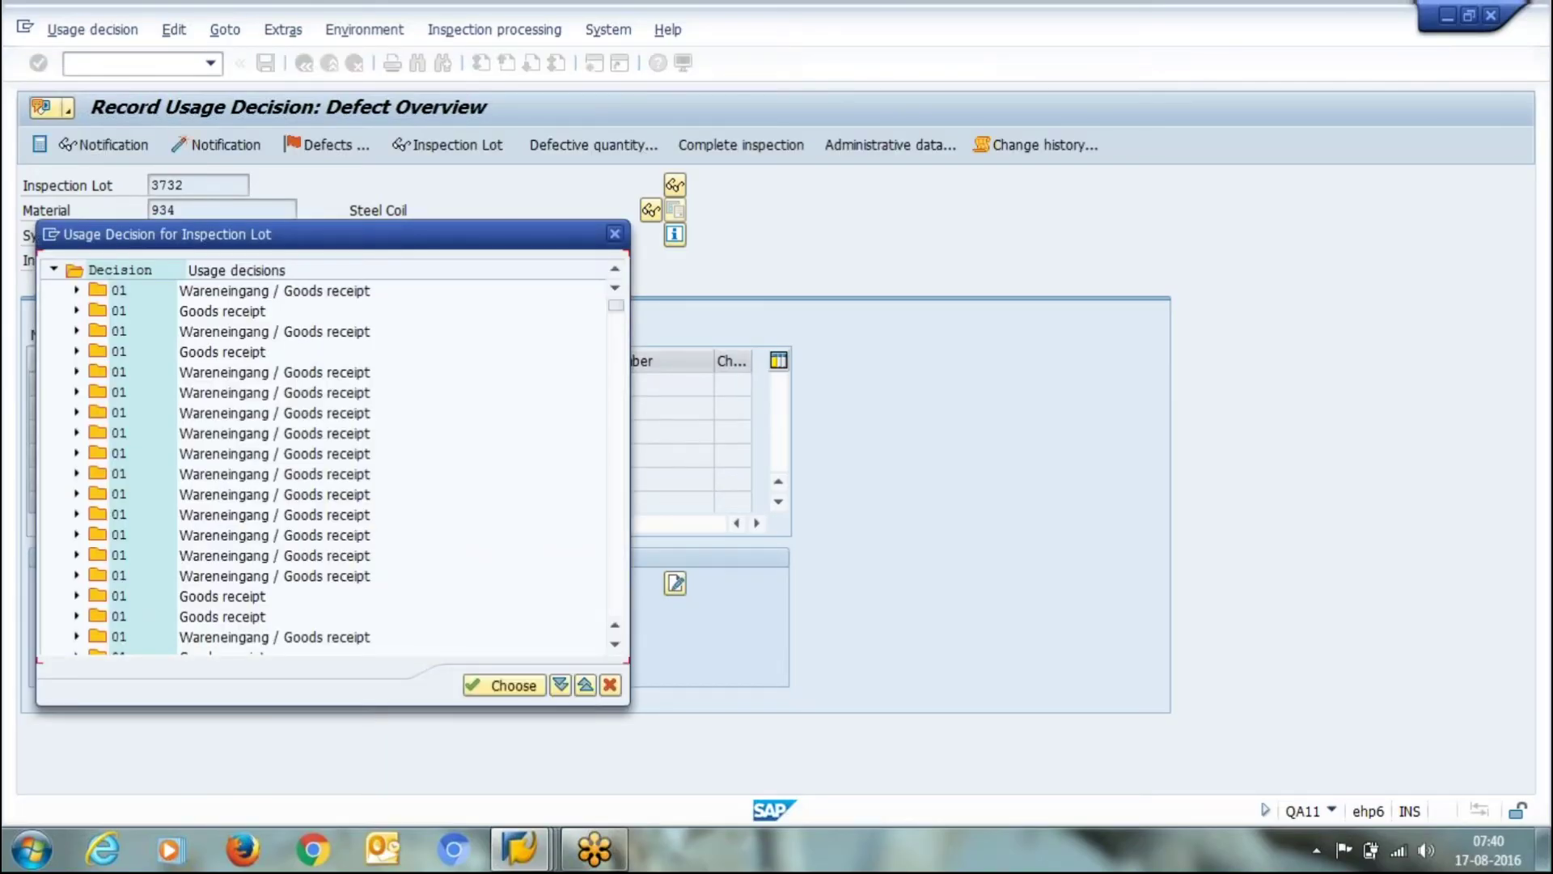
{"action": "left_click", "coordinate": [77, 310]}
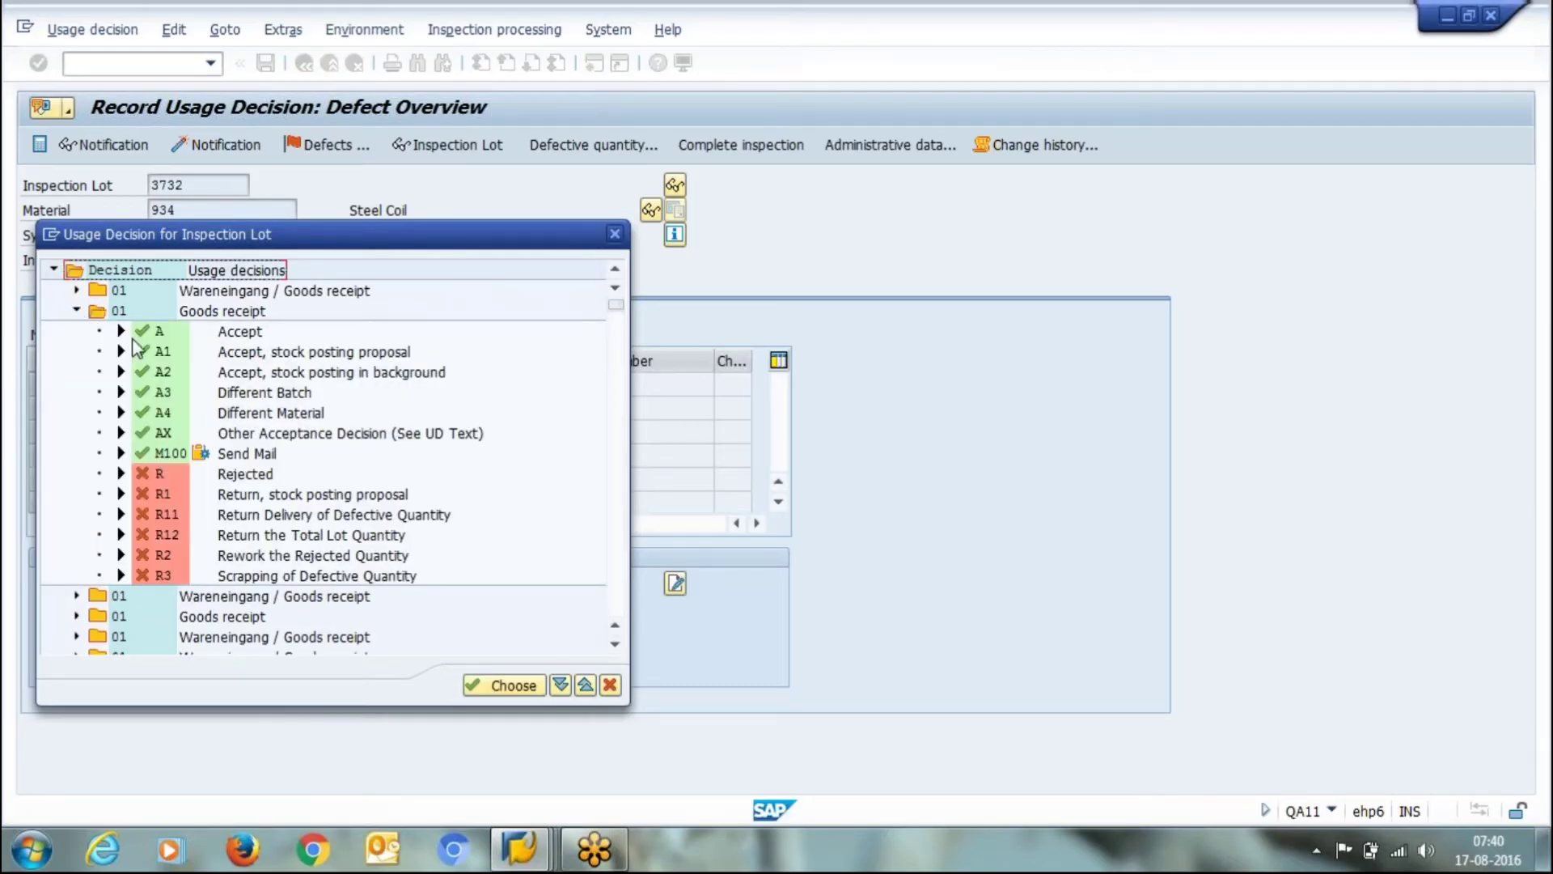
{"action": "double_click", "coordinate": [153, 341]}
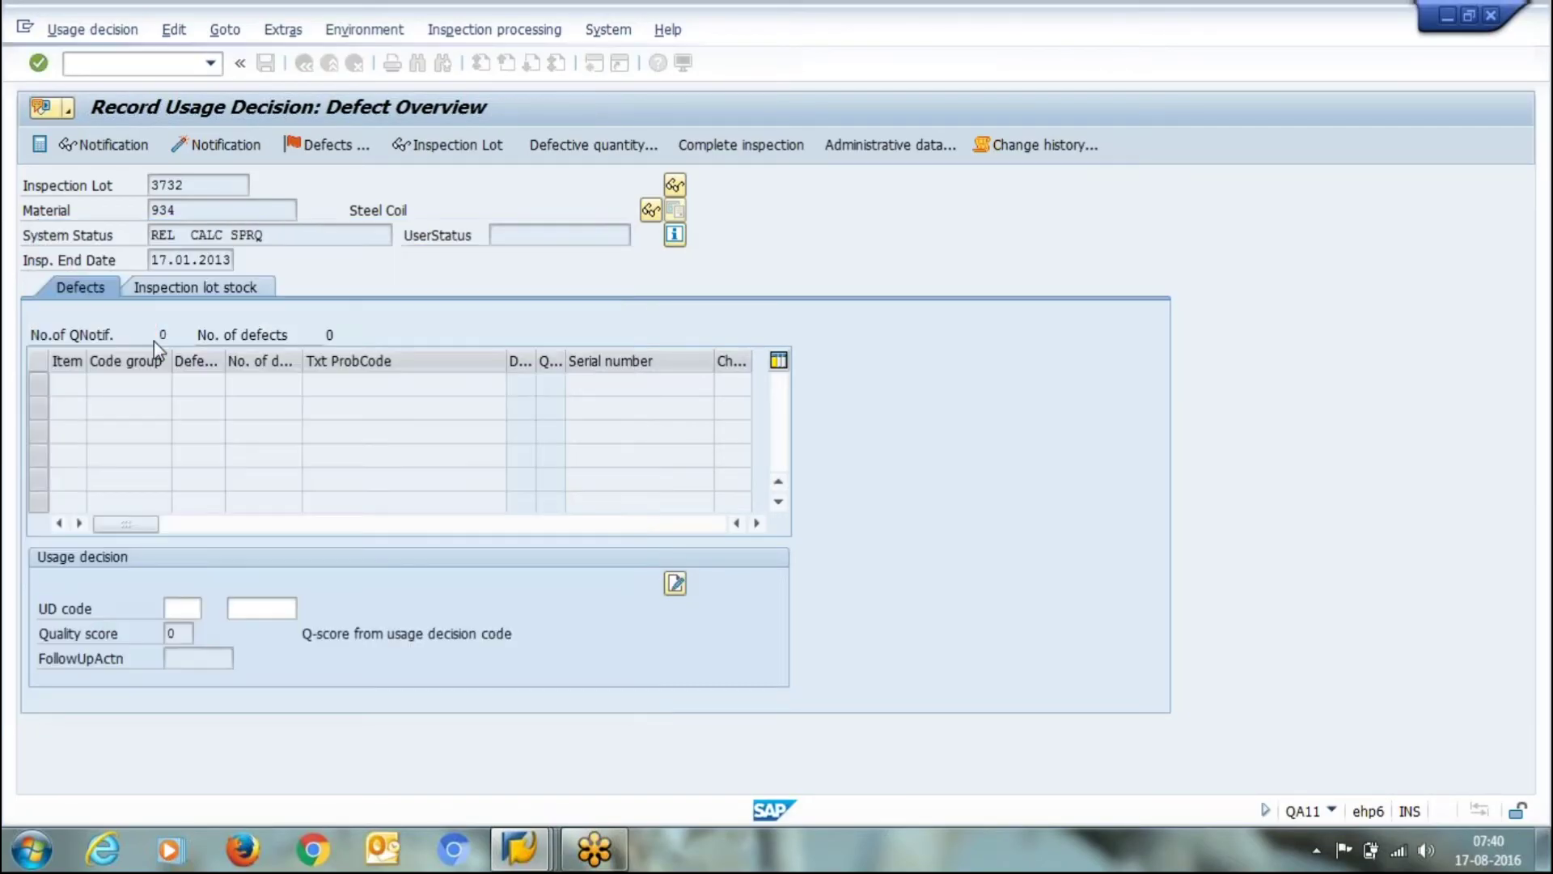
{"action": "key", "text": "Return"}
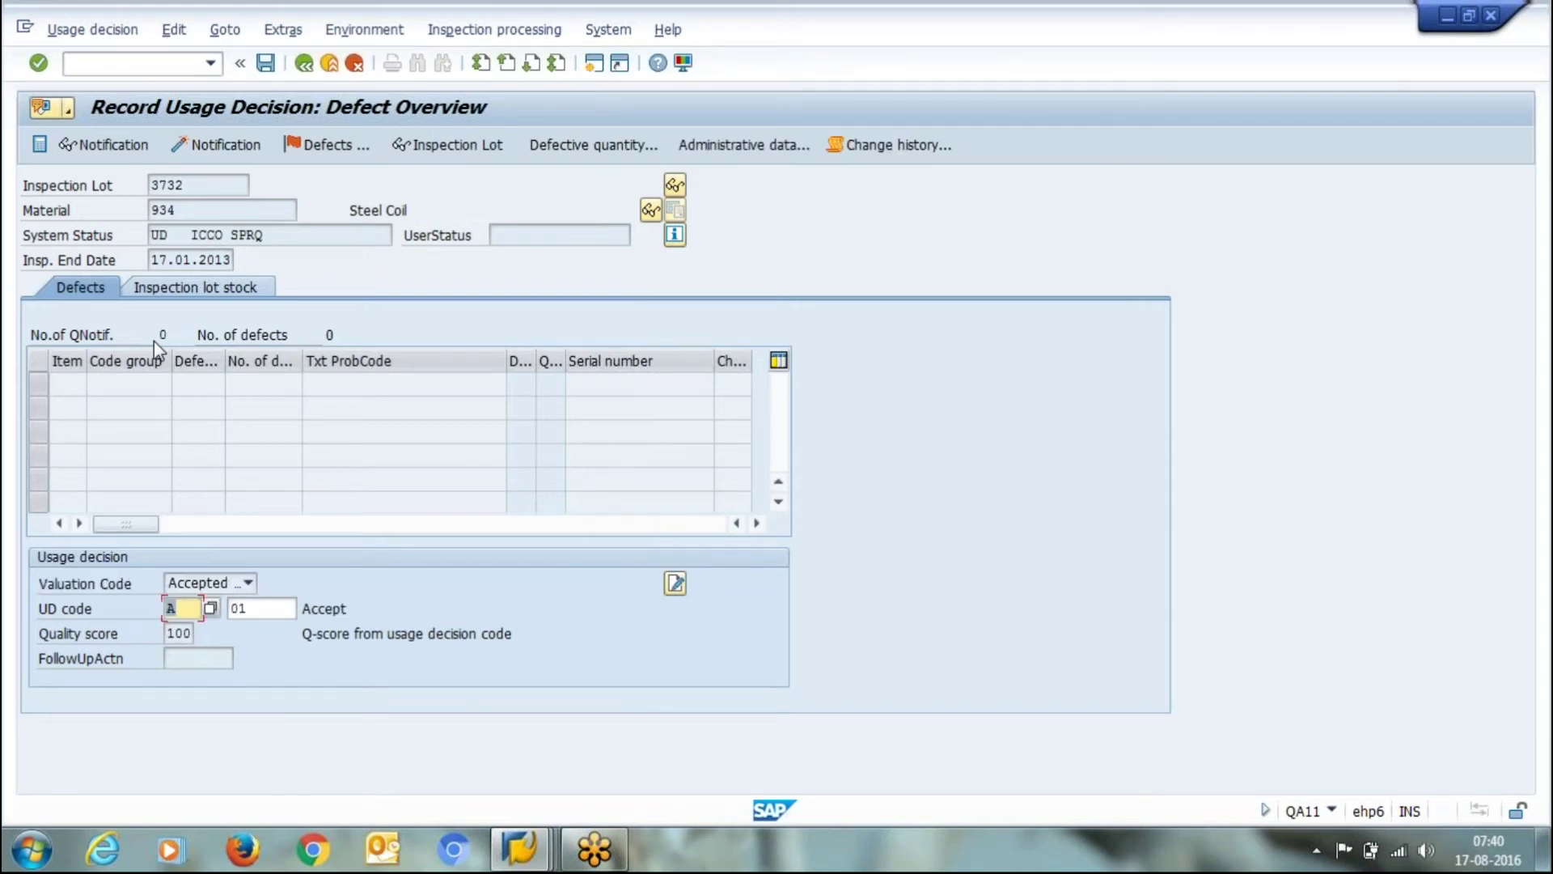
{"action": "left_click", "coordinate": [153, 342]}
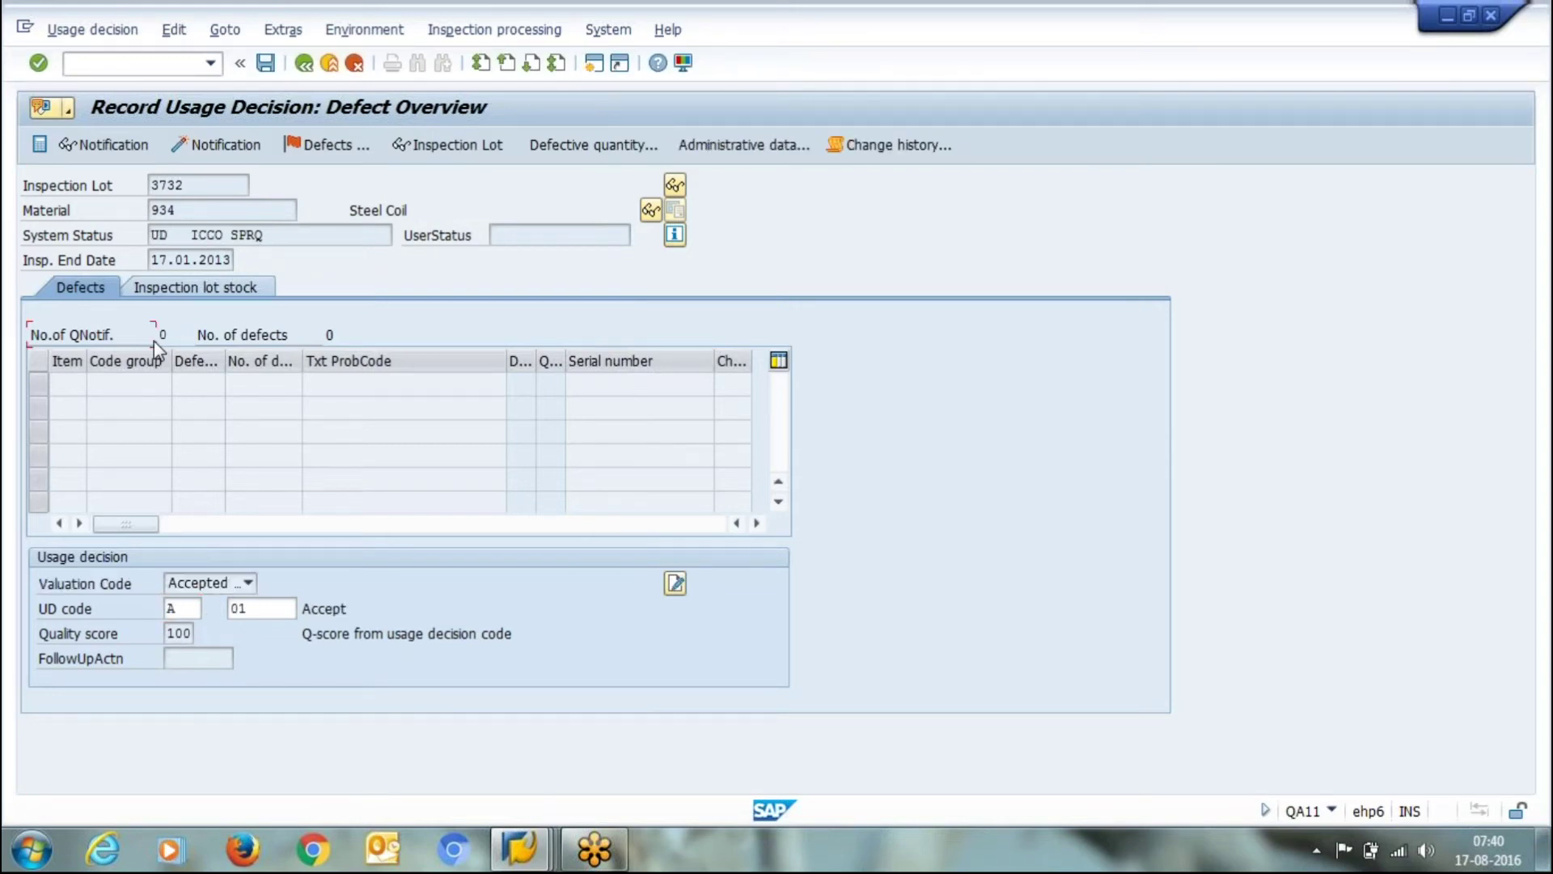
{"action": "key", "text": "Return"}
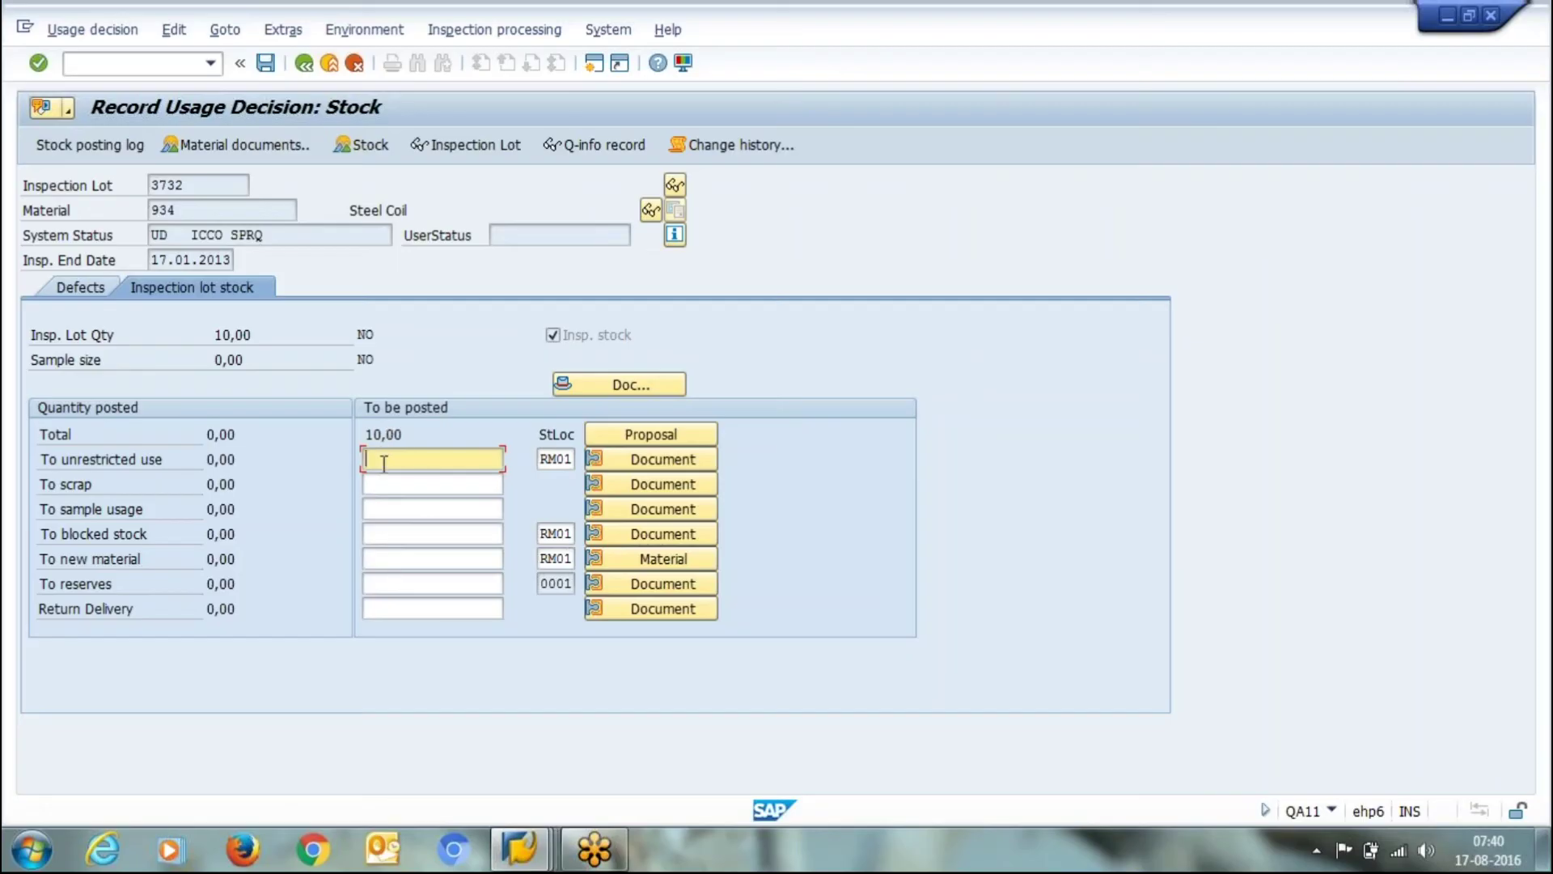
- Post 10 to unrestricted use and dismiss the posting-period error log
{"action": "type", "text": "10"}
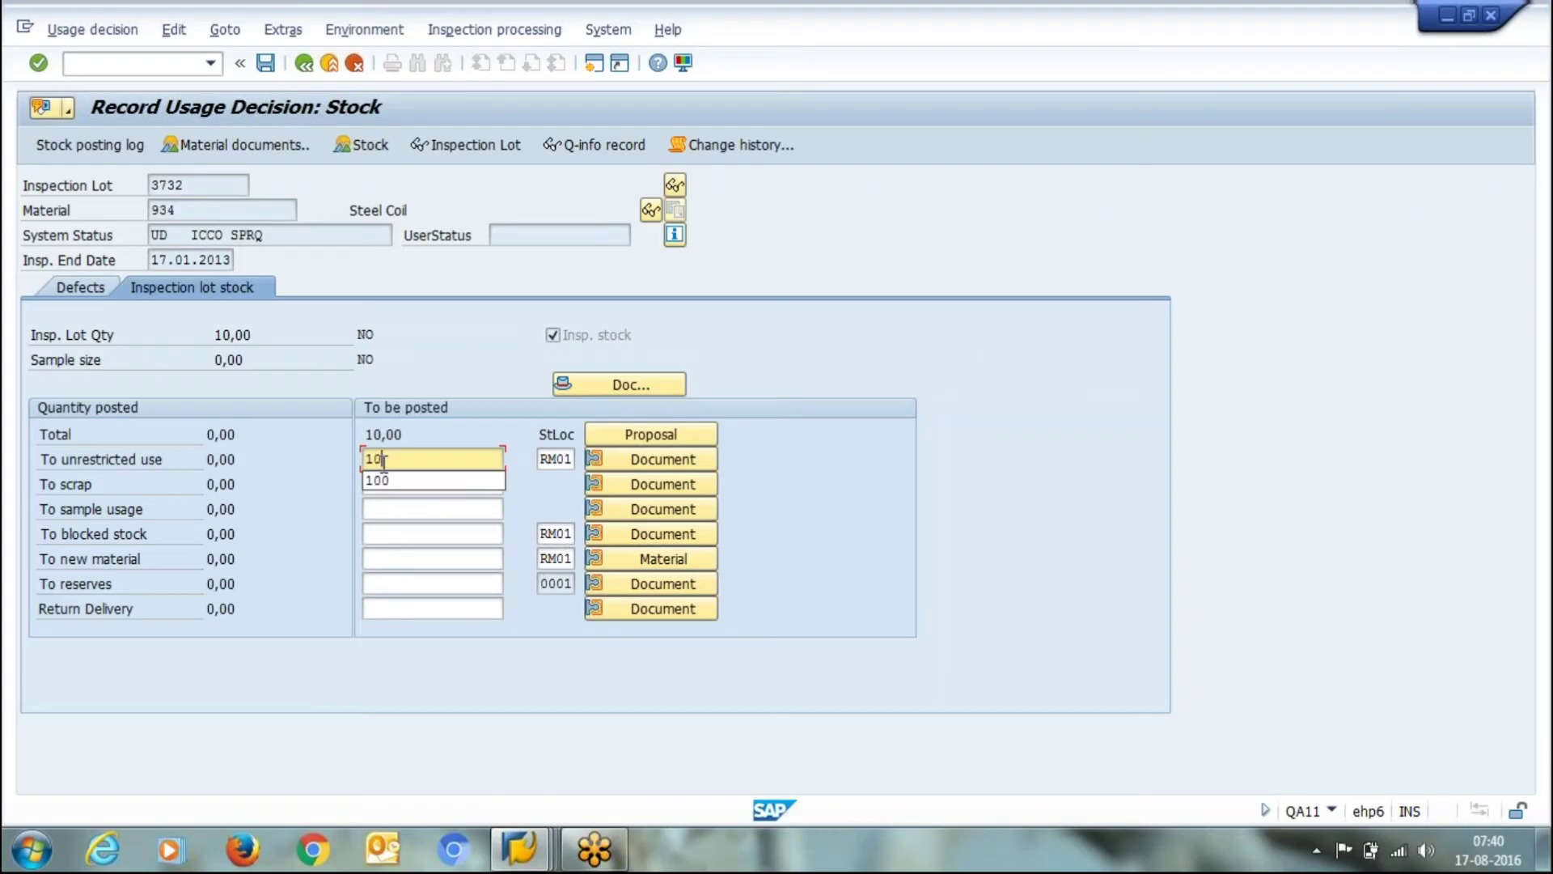
{"action": "key", "text": "Return"}
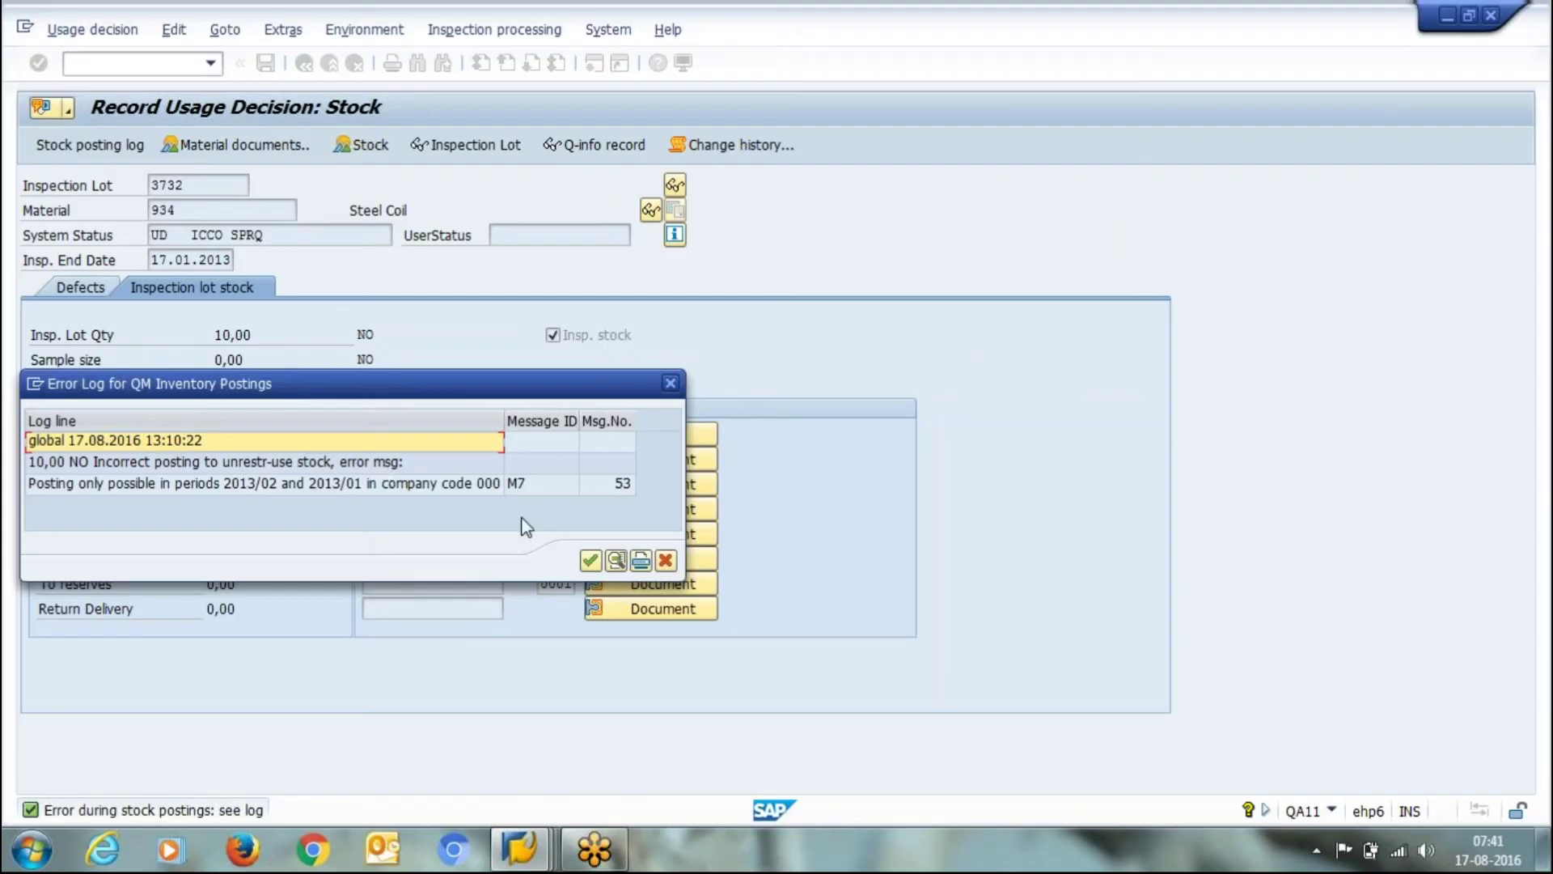
{"action": "left_click", "coordinate": [591, 563]}
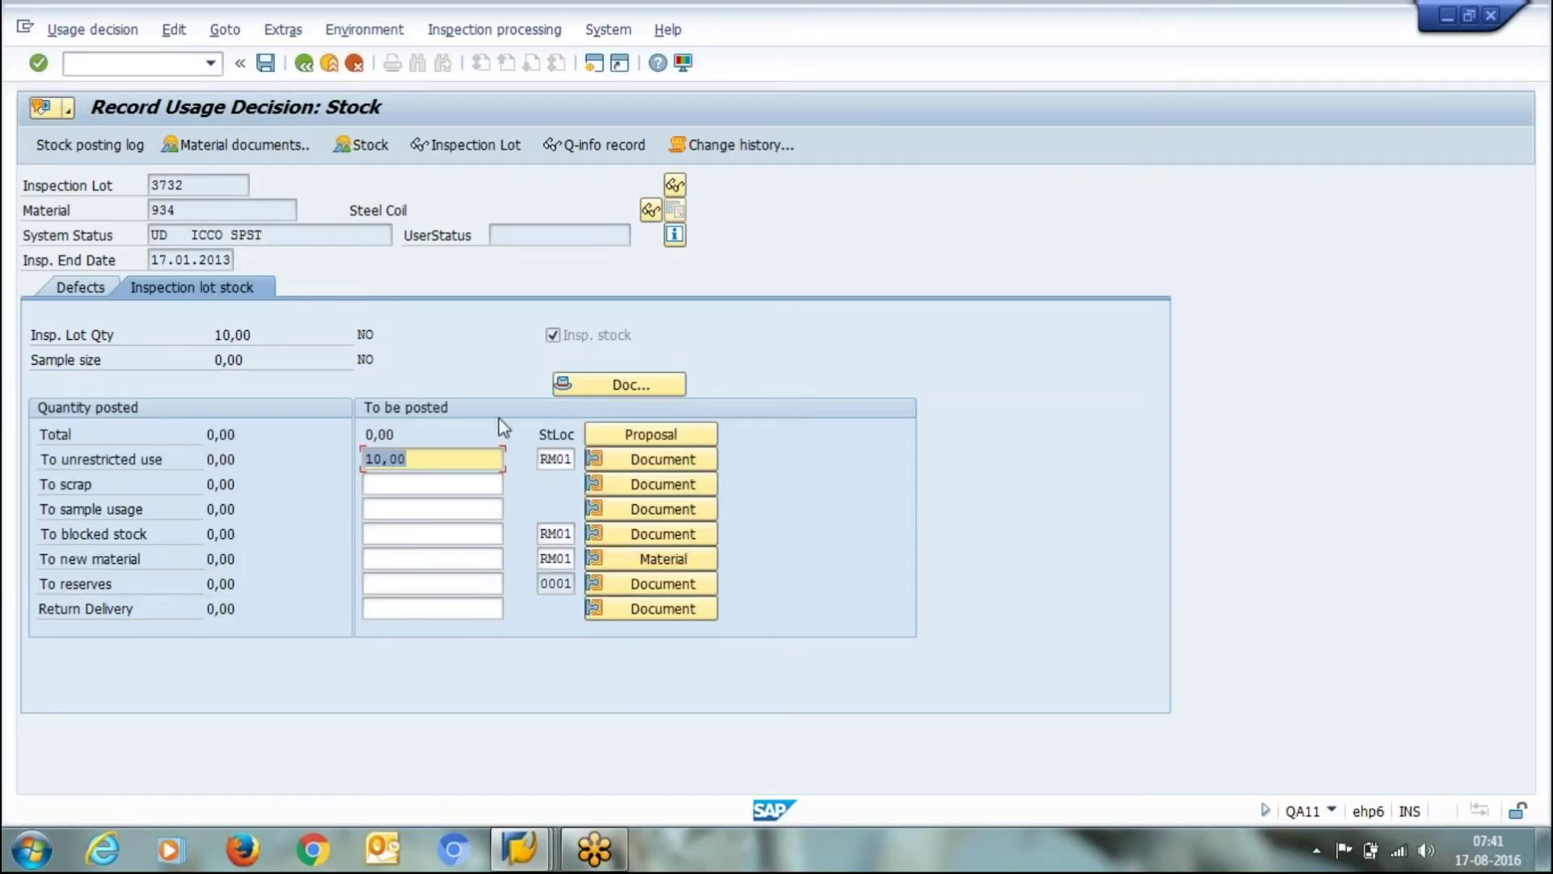
{"action": "left_click", "coordinate": [582, 386]}
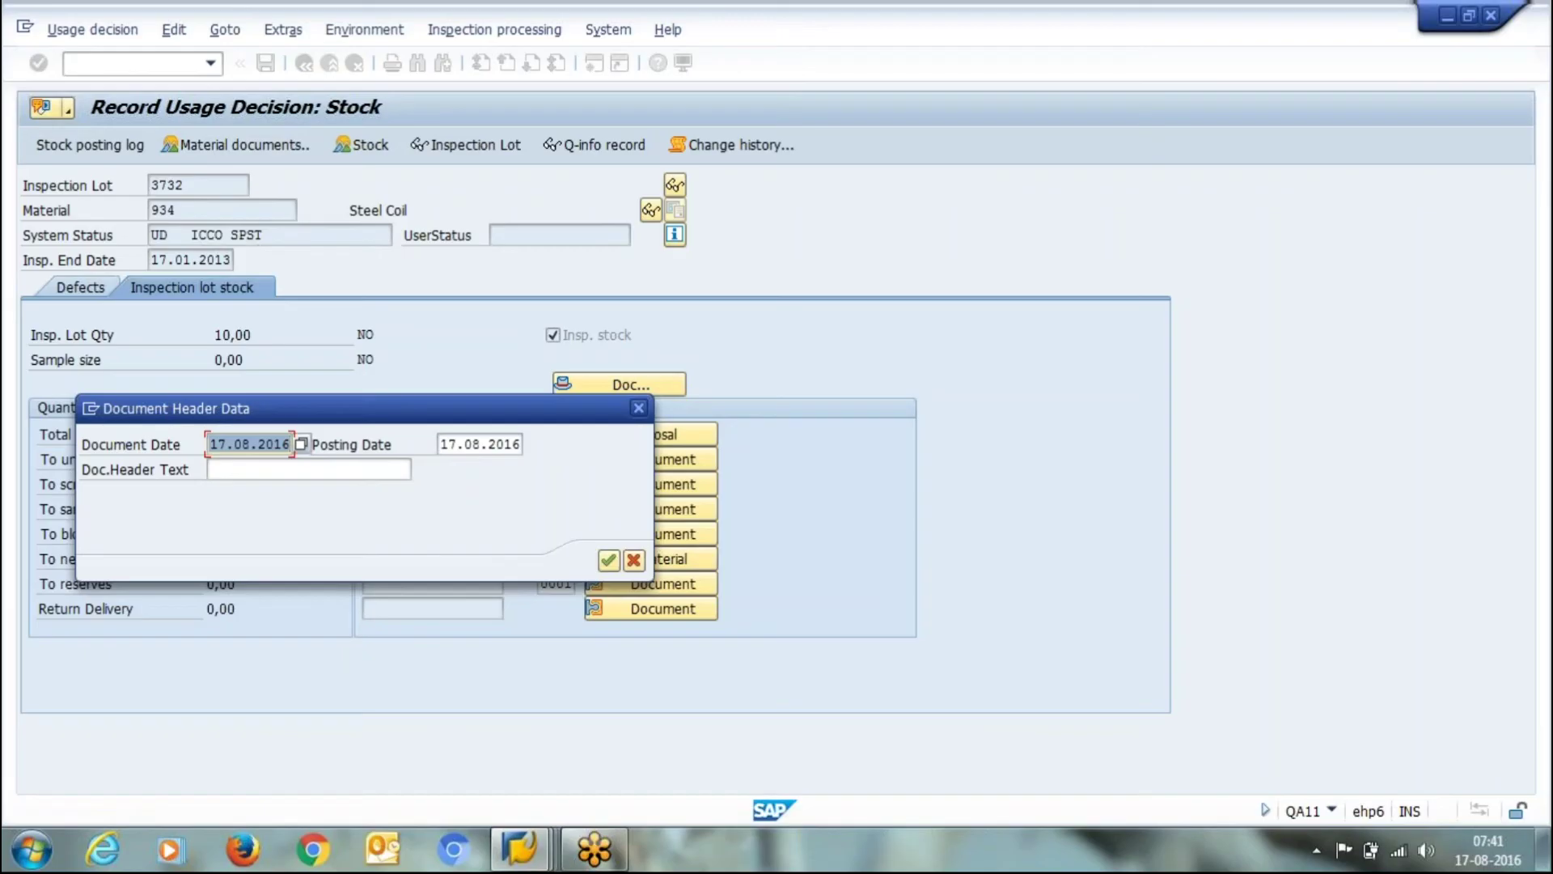
- Change the document date and posting date to 170113, then save lot 3732's usage decision
{"action": "left_click", "coordinate": [274, 444]}
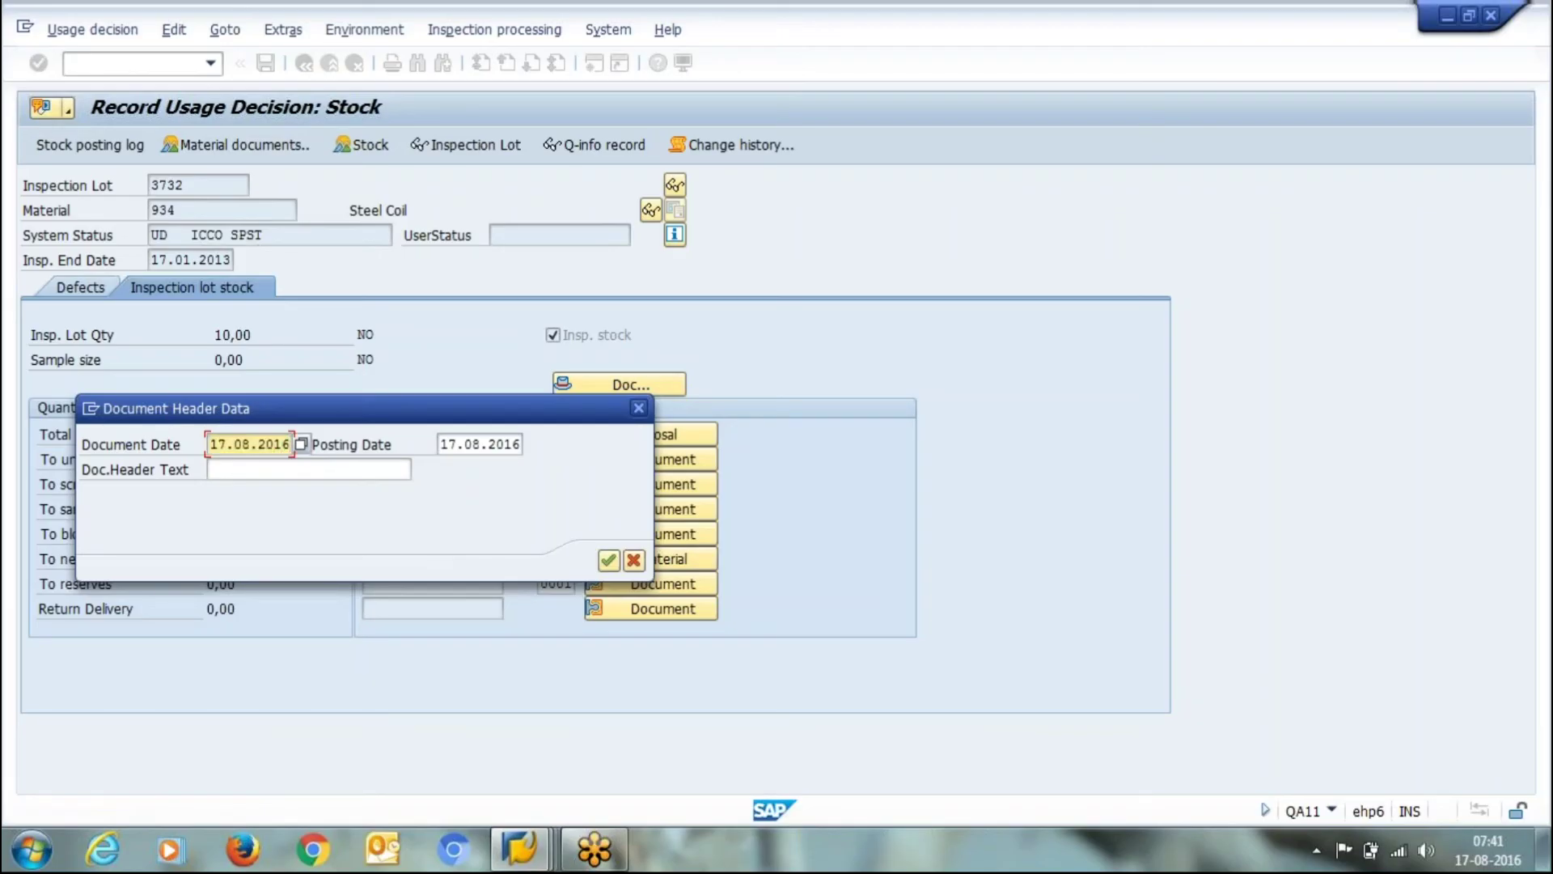
{"action": "key", "text": "BackSpace"}
{"action": "key", "text": "BackSpace"}
{"action": "key", "text": "BackSpace"}
{"action": "key", "text": "BackSpace"}
{"action": "key", "text": "BackSpace"}
{"action": "key", "text": "BackSpace"}
{"action": "key", "text": "BackSpace"}
{"action": "key", "text": "BackSpace"}
{"action": "type", "text": "0113"}
{"action": "key", "text": "Tab"}
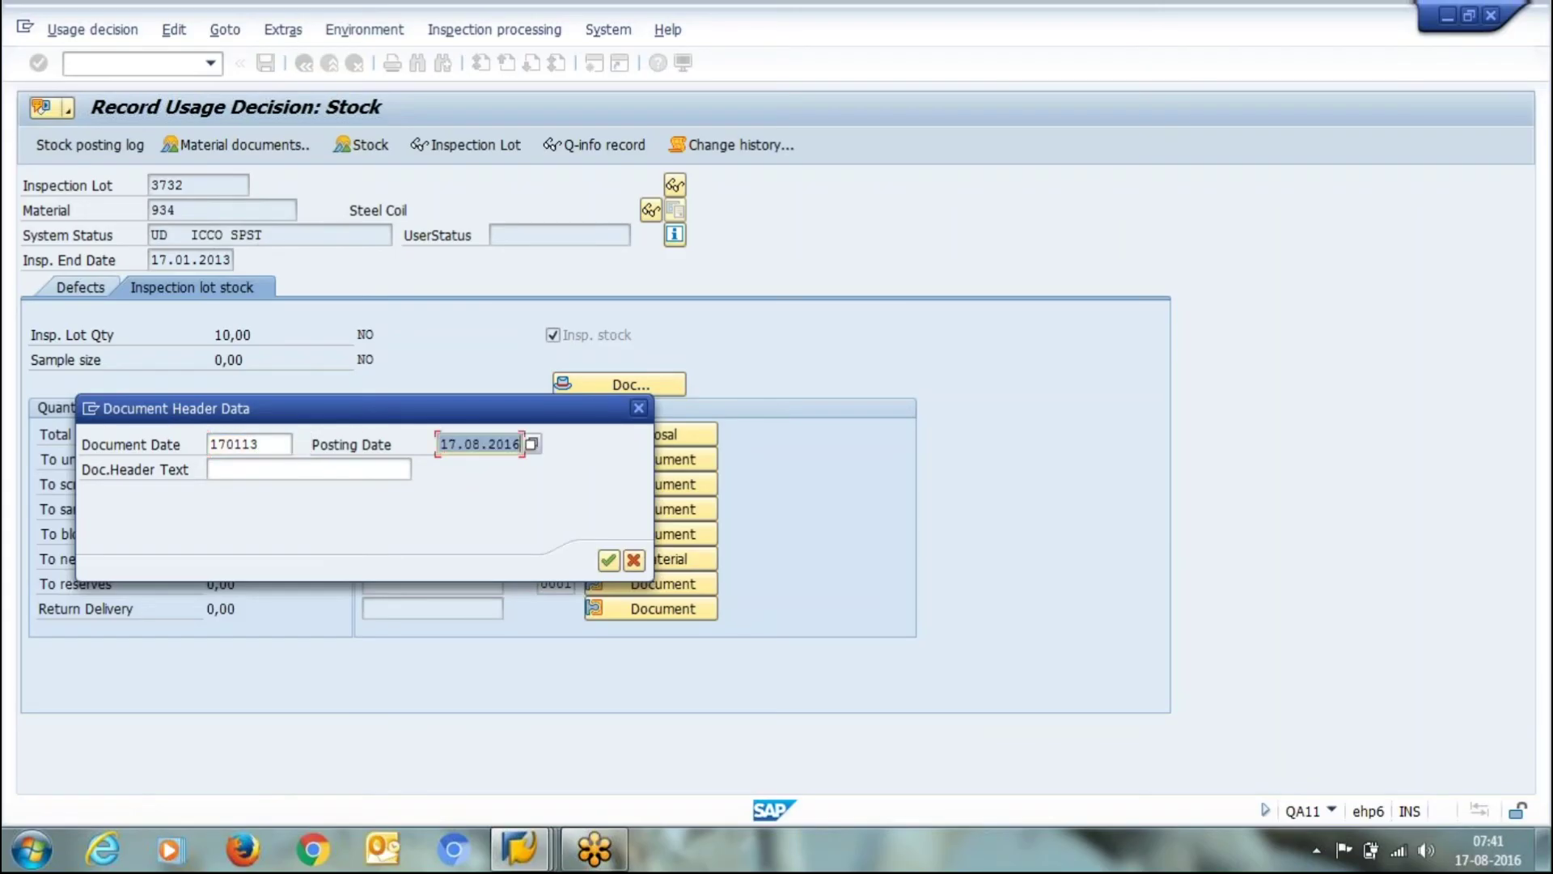
{"action": "key", "text": "shift+Tab"}
{"action": "key", "text": "ctrl+c"}
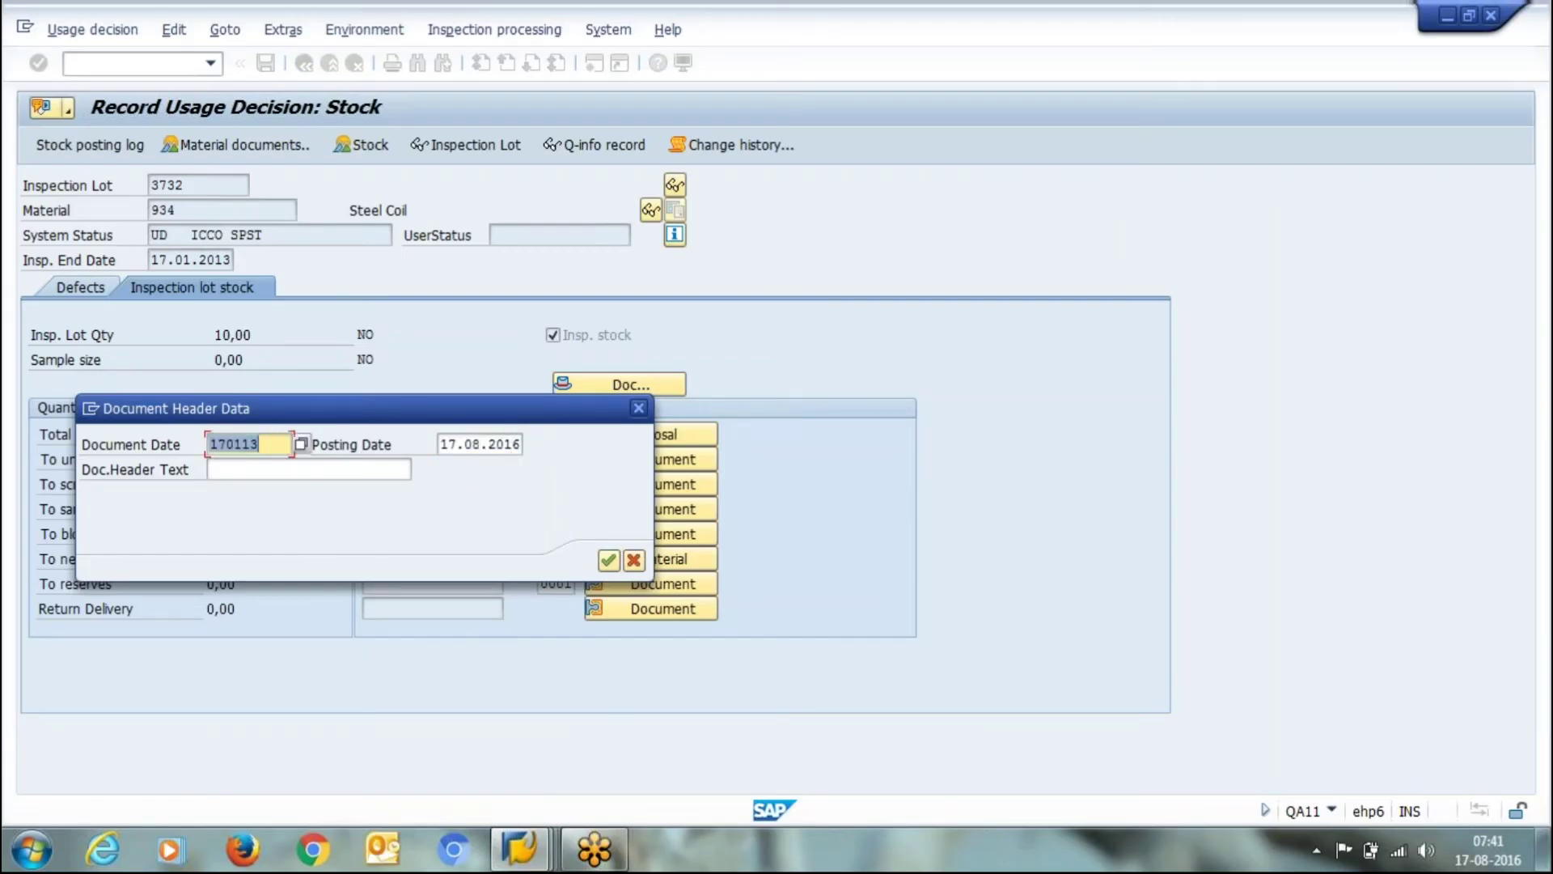
{"action": "key", "text": "Tab"}
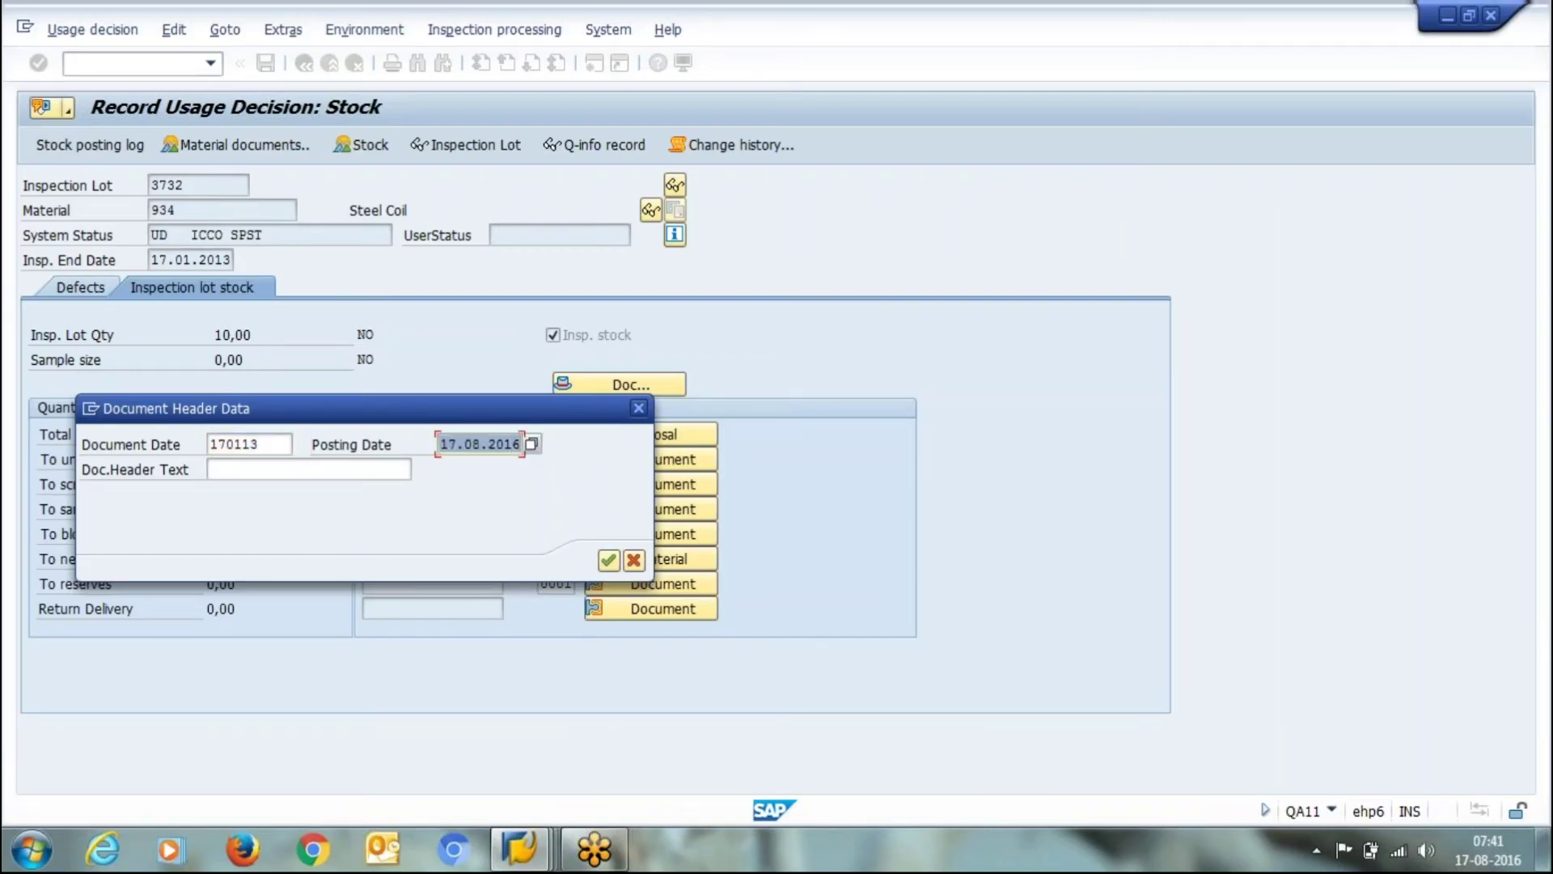
{"action": "key", "text": "ctrl+v"}
{"action": "key", "text": "Return"}
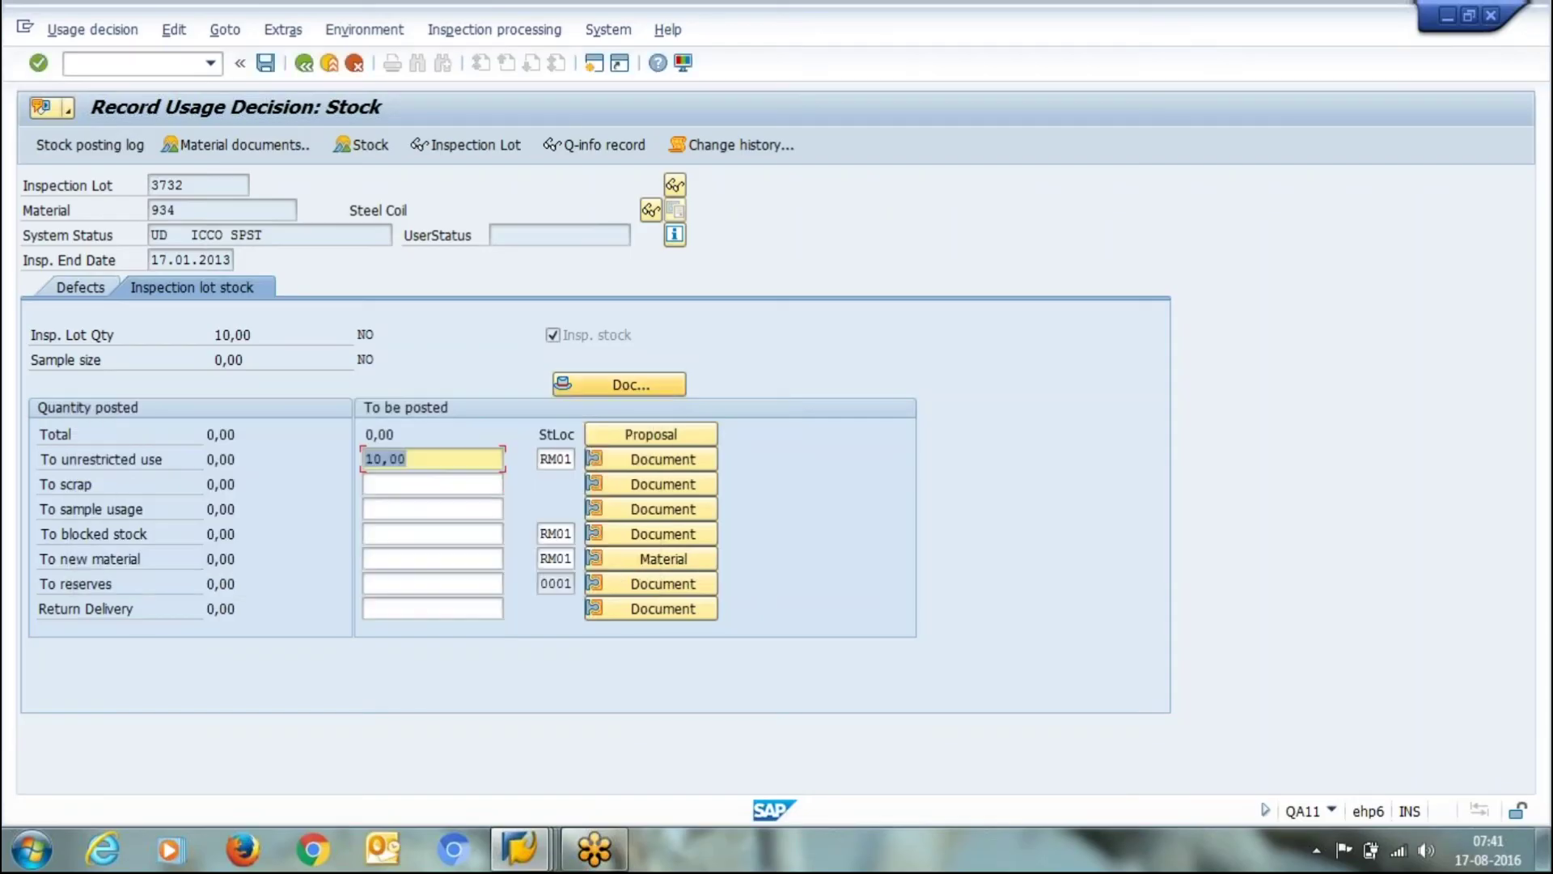
{"action": "left_click", "coordinate": [270, 73]}
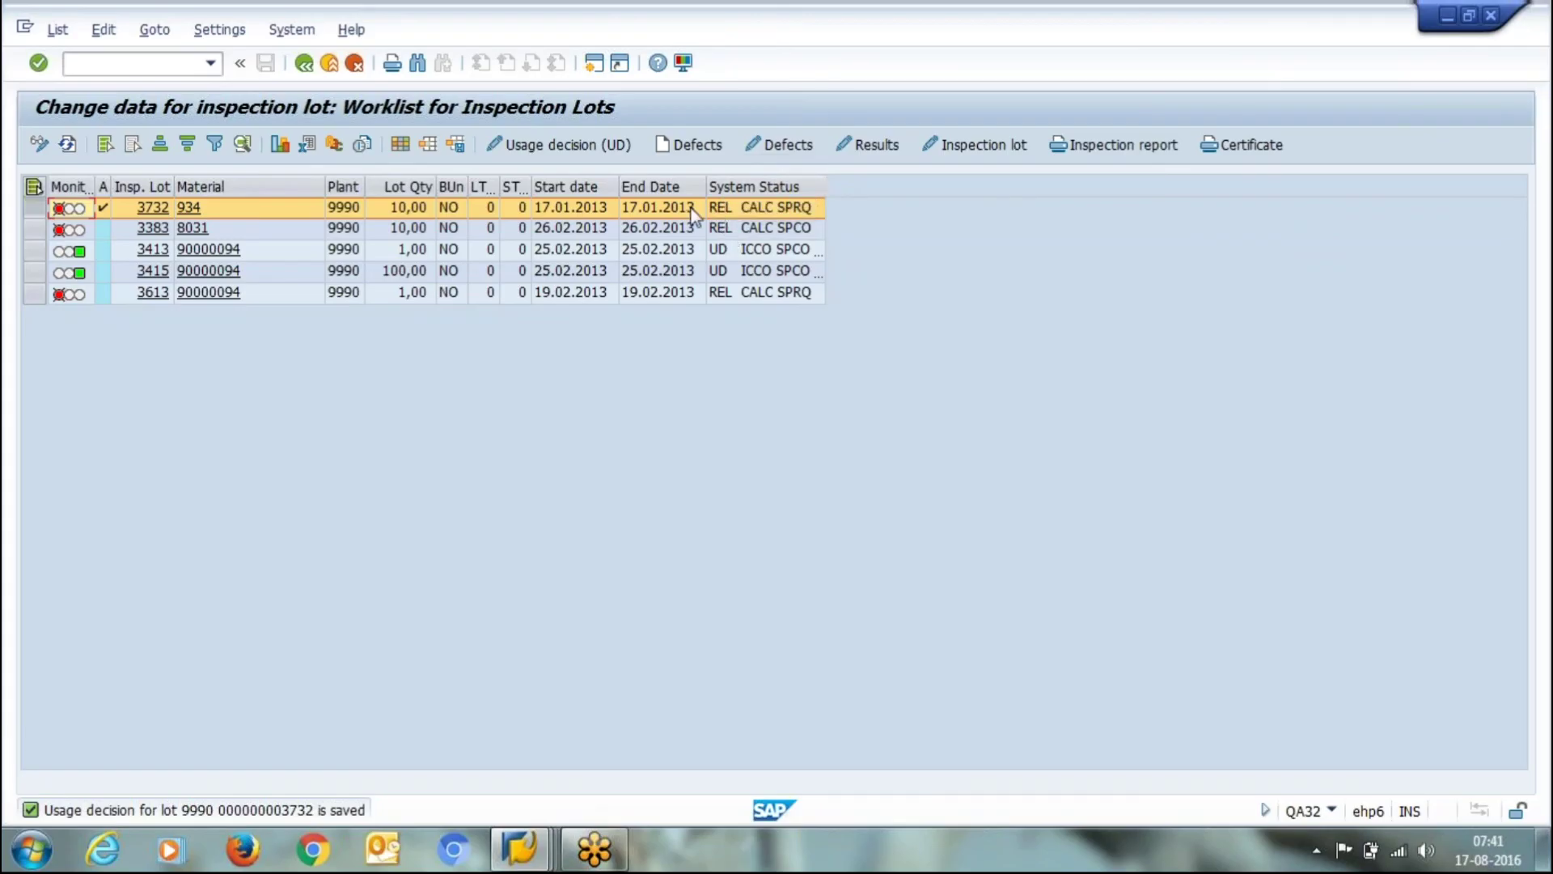
- Refresh the worklist and select lot 3732, now showing UD ICCO SPCO with a green light
{"action": "left_click", "coordinate": [68, 144]}
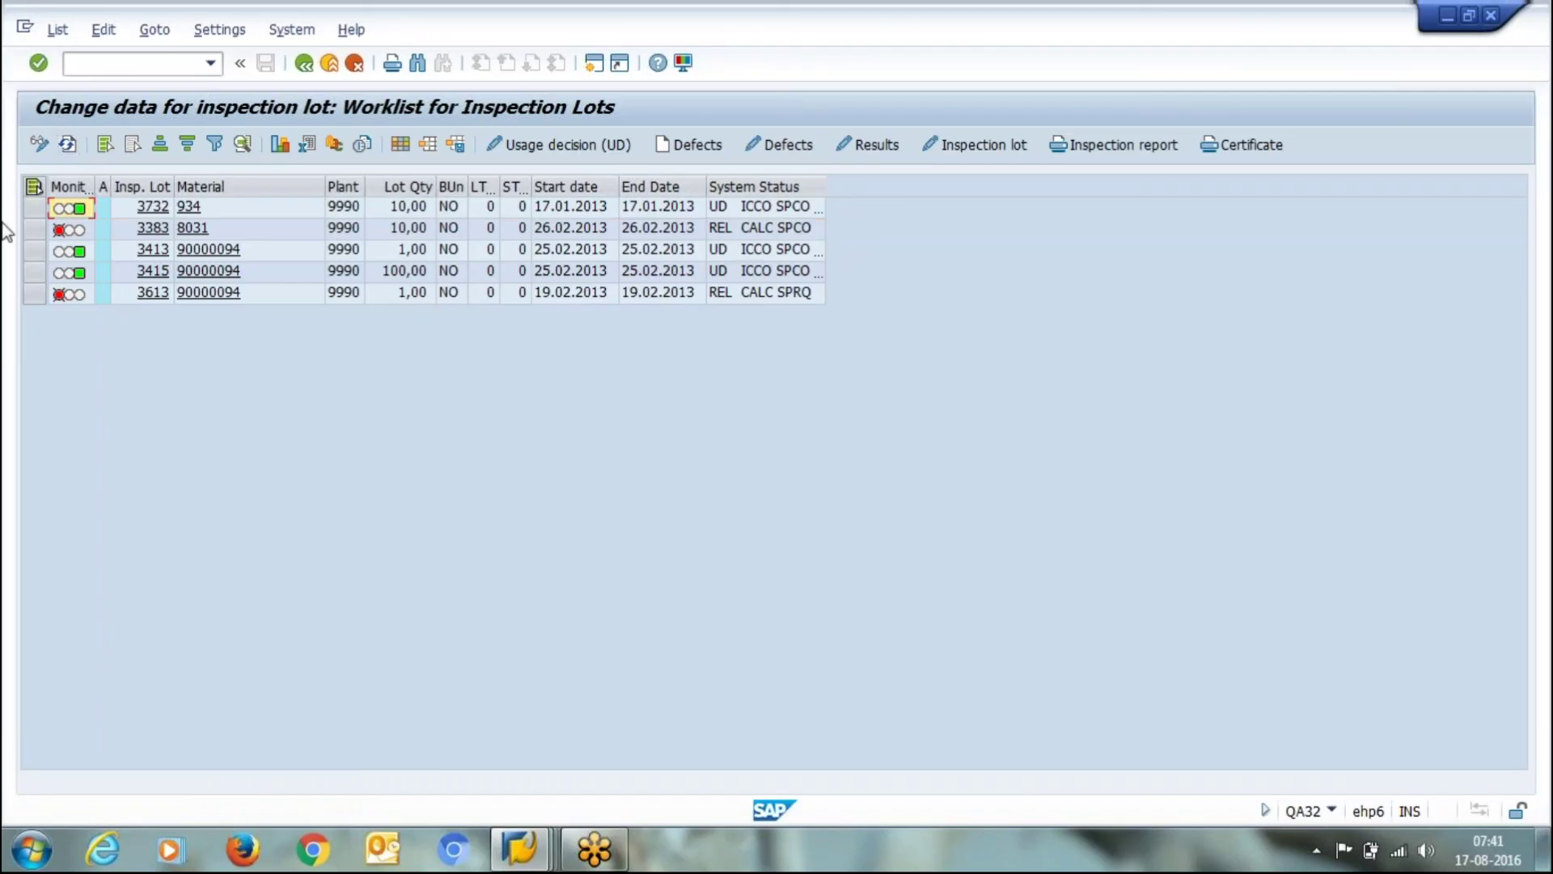
{"action": "left_click", "coordinate": [32, 209]}
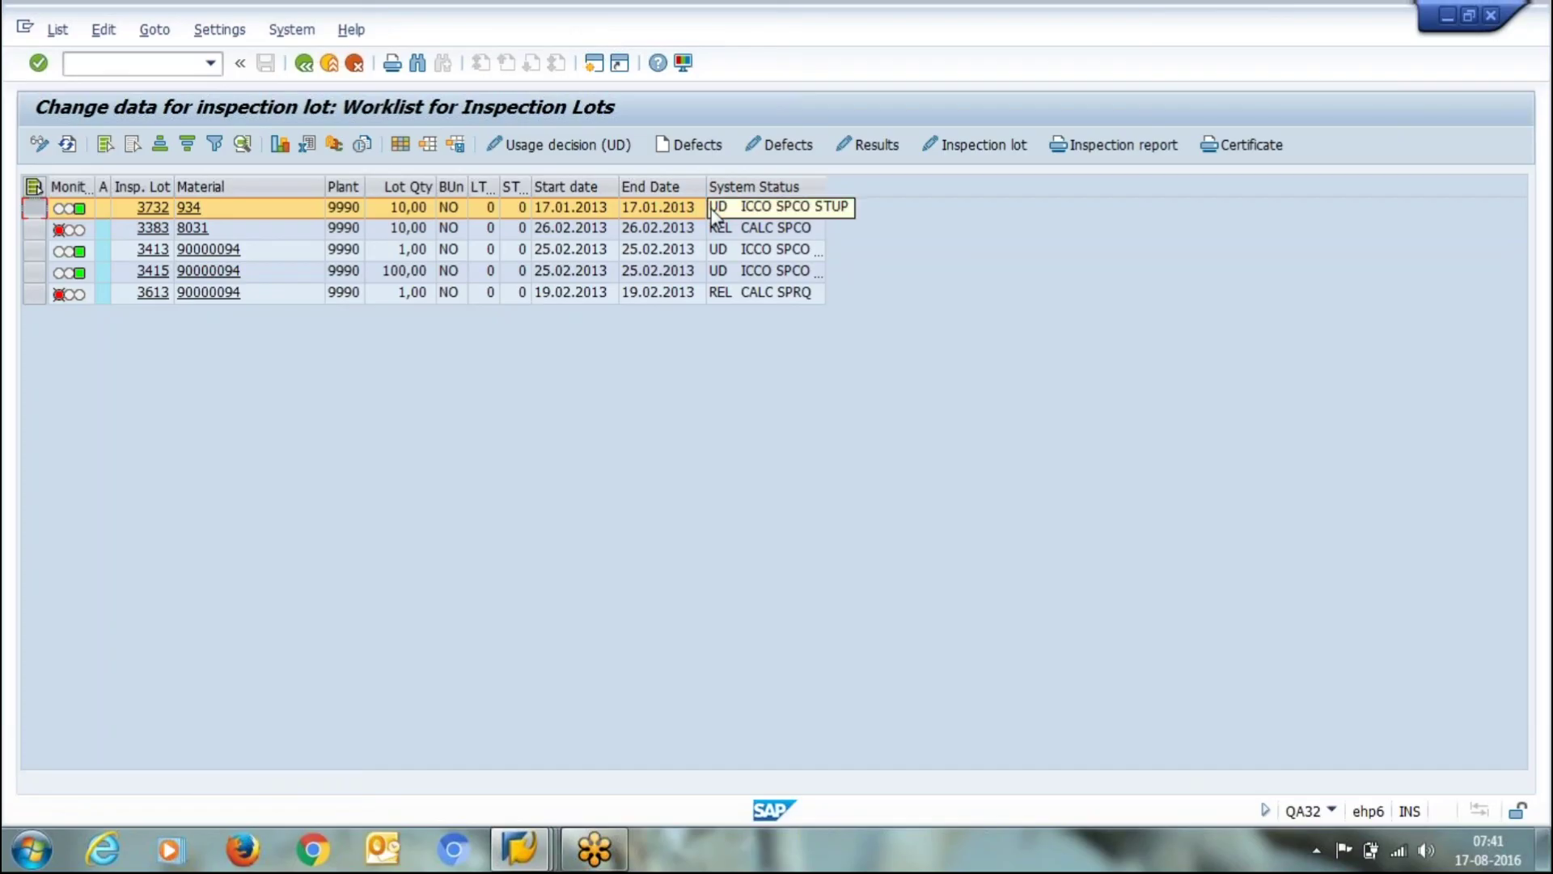
- Switch to the MMBE stock overview for material 934 and refresh its figures
{"action": "key", "text": "alt+Tab"}
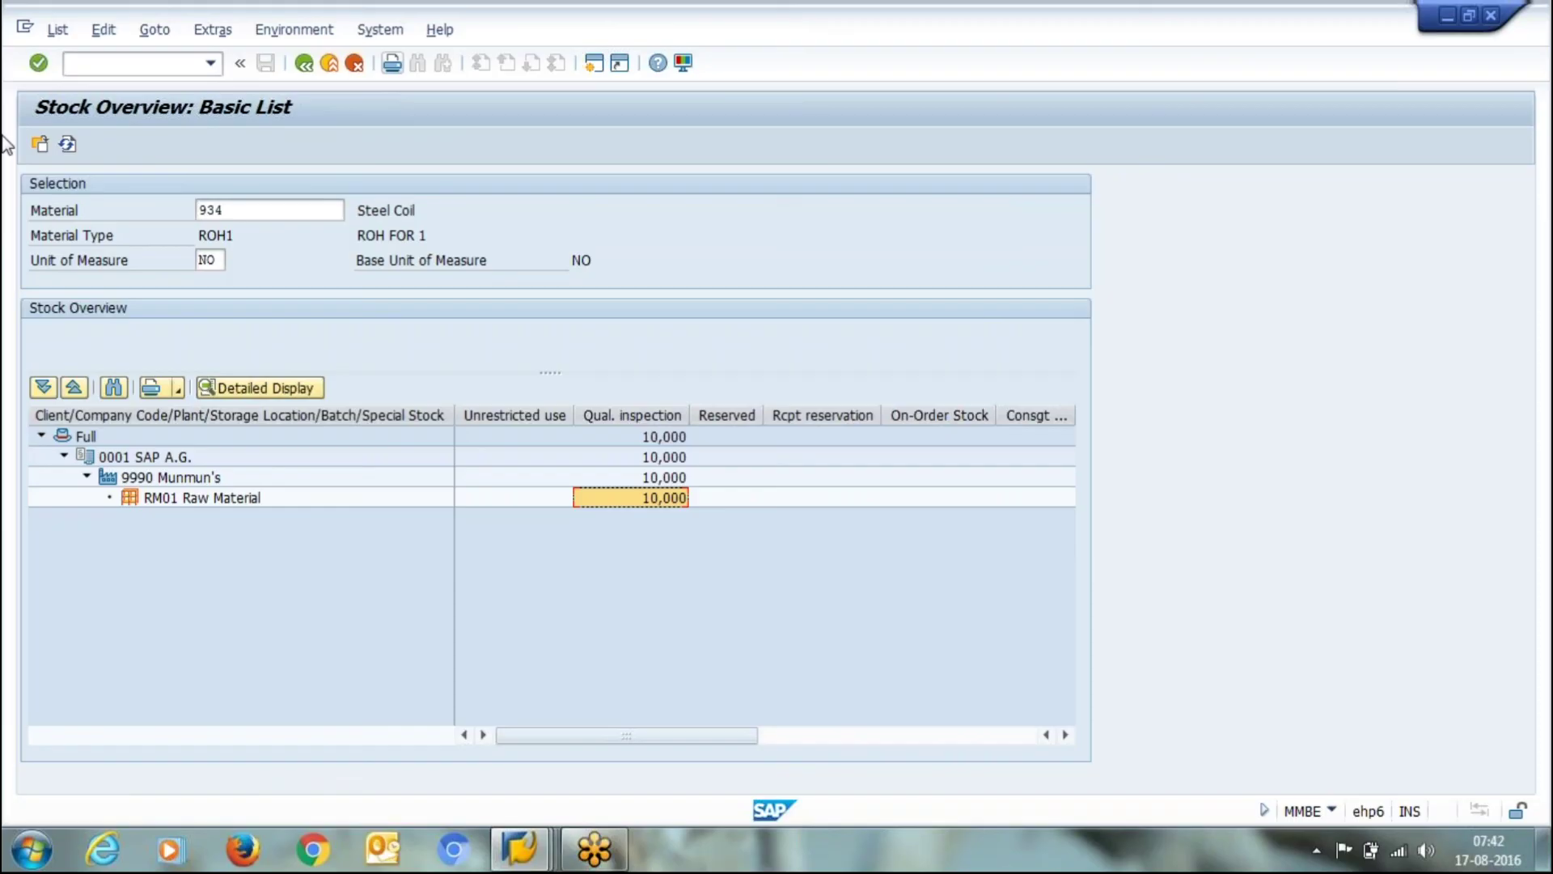
{"action": "left_click", "coordinate": [68, 145]}
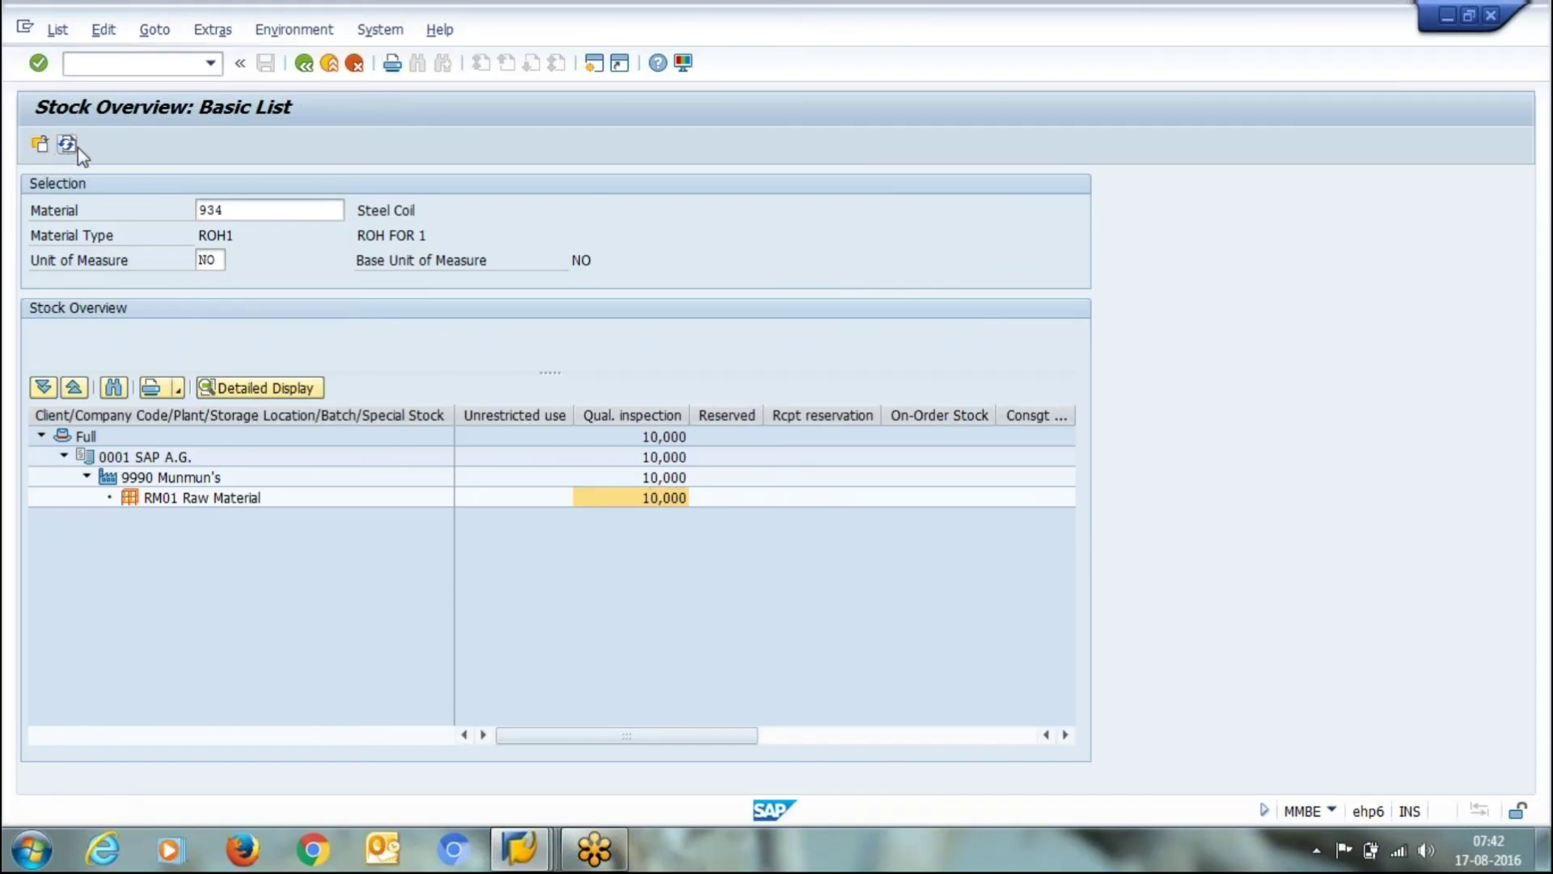